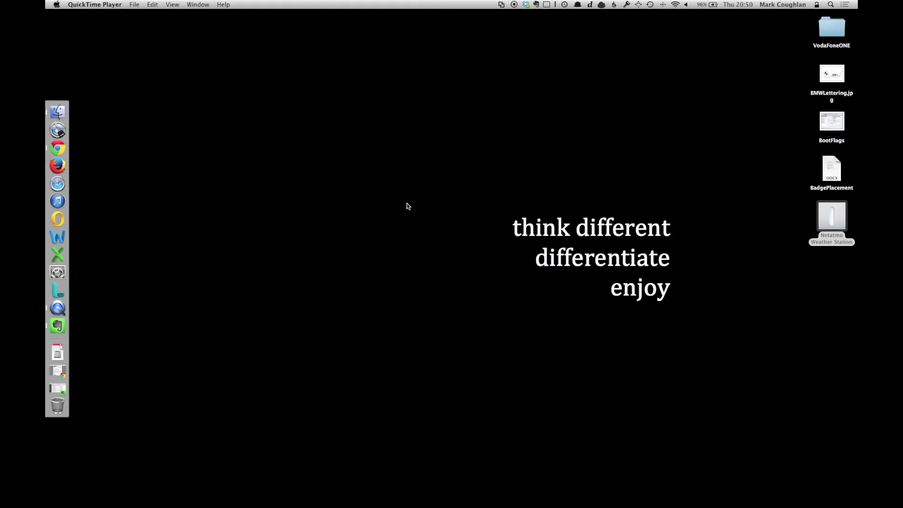
Step: Launch VMware Fusion through Spotlight and start the new virtual machine wizard
{"action": "key", "text": "super+space"}
{"action": "type", "text": "para"}
{"action": "key", "text": "Return"}
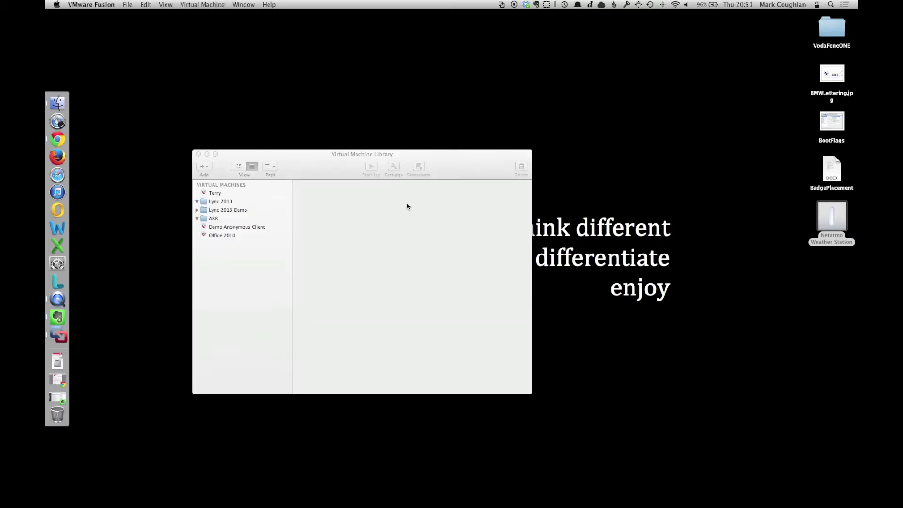
{"action": "left_click", "coordinate": [347, 178]}
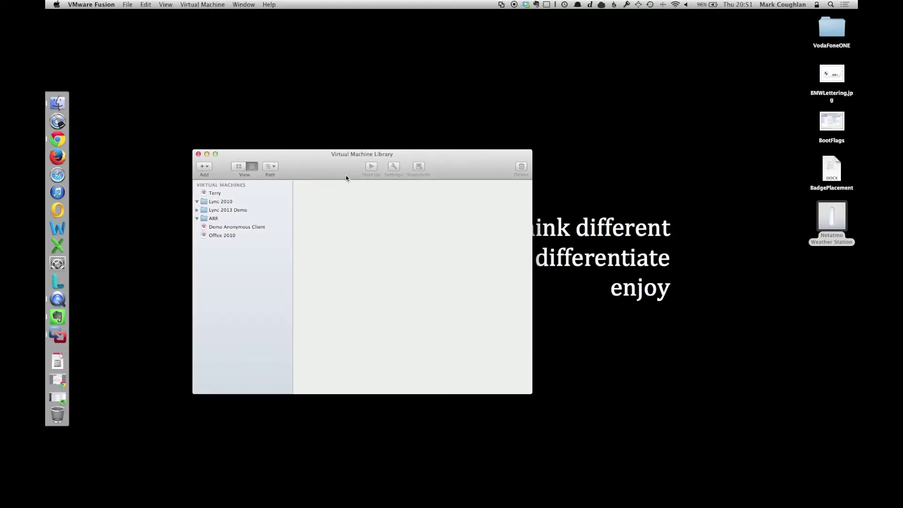
{"action": "key", "text": "super+n"}
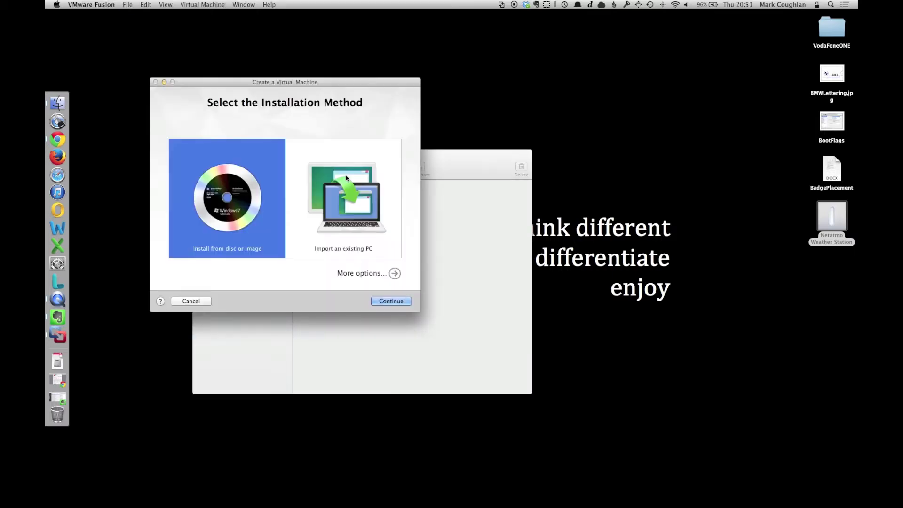
{"action": "left_click", "coordinate": [311, 84]}
{"action": "left_click_drag", "start_coordinate": [312, 84], "coordinate": [446, 120]}
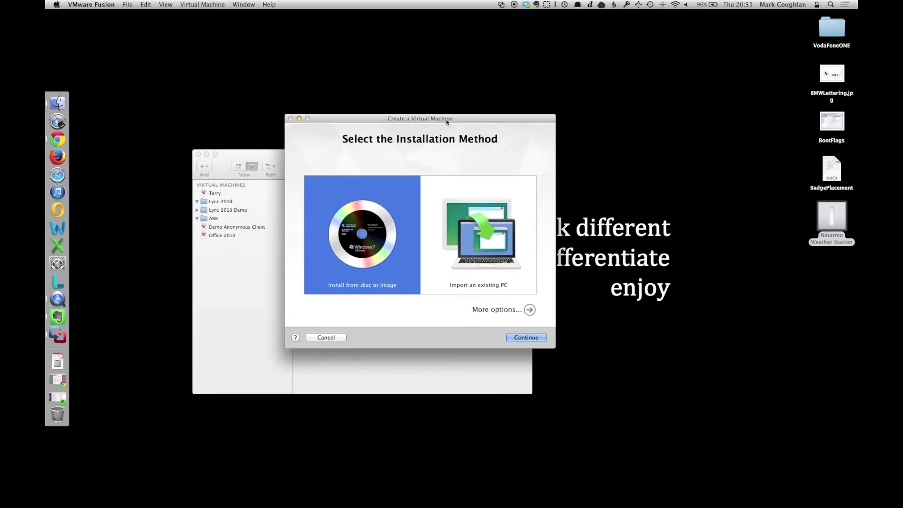
Step: Pick the Windows 8 ISO from Tech store > ISO Archive > Windows8 as the install disc
{"action": "left_click", "coordinate": [529, 310]}
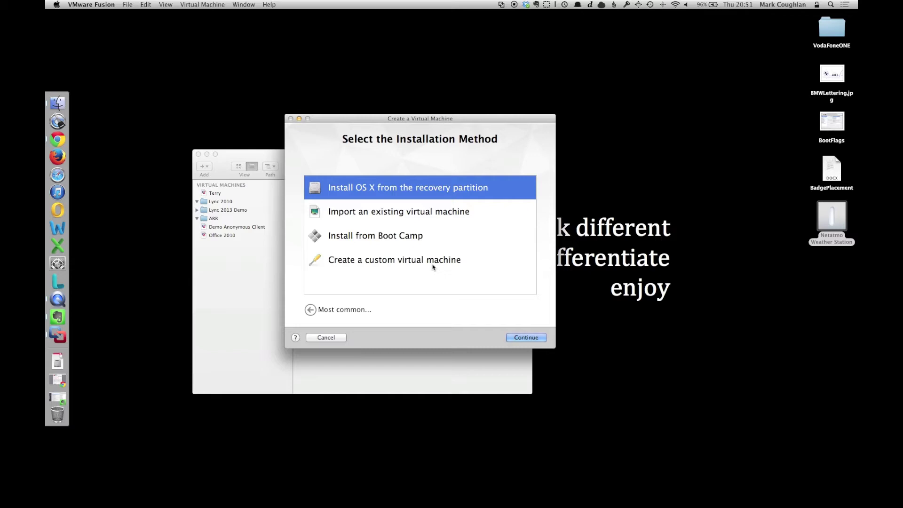
{"action": "left_click", "coordinate": [310, 309]}
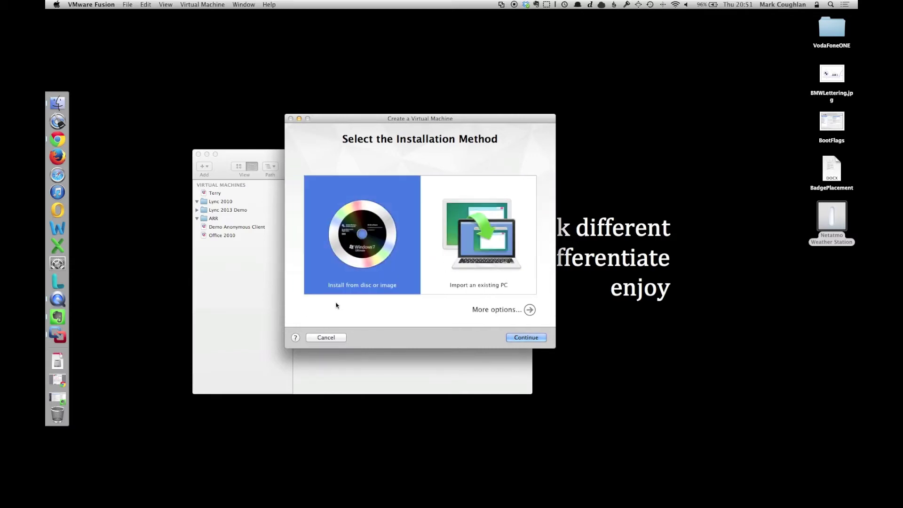
{"action": "left_click", "coordinate": [526, 338]}
{"action": "left_click", "coordinate": [409, 312]}
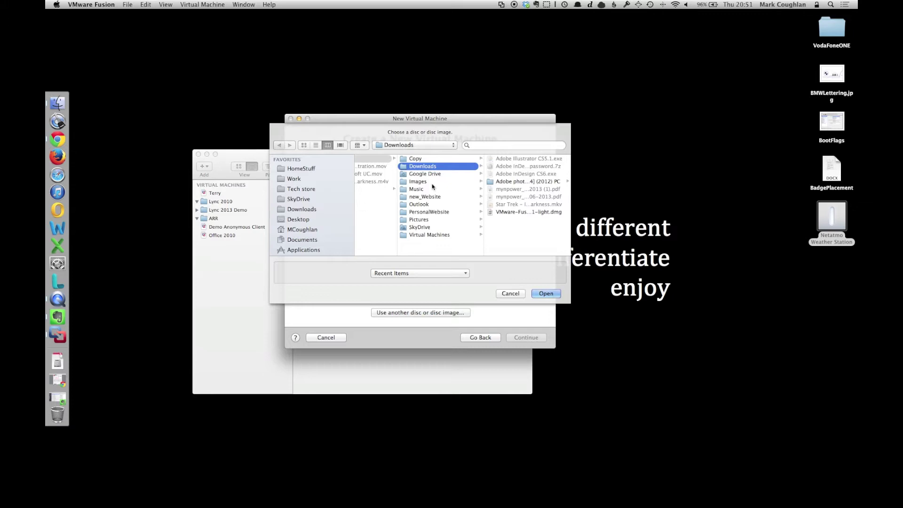
{"action": "left_click", "coordinate": [302, 189]}
{"action": "left_click", "coordinate": [381, 169]}
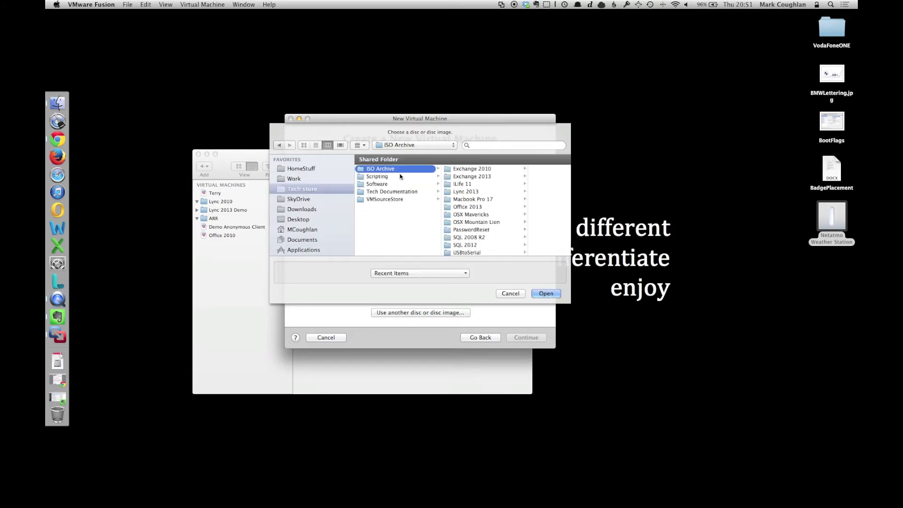
{"action": "scroll", "coordinate": [484, 227], "scroll_direction": "down", "scroll_amount": 5}
{"action": "left_click", "coordinate": [490, 252]}
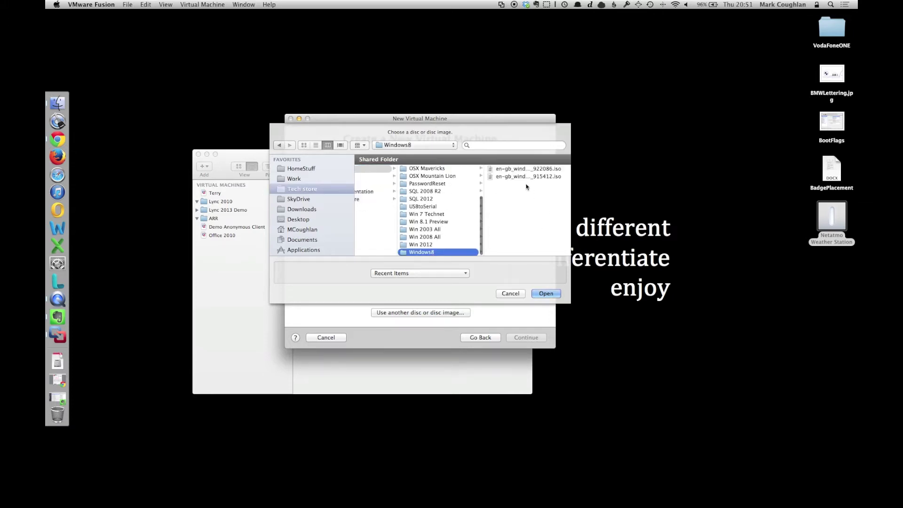
{"action": "left_click", "coordinate": [521, 169]}
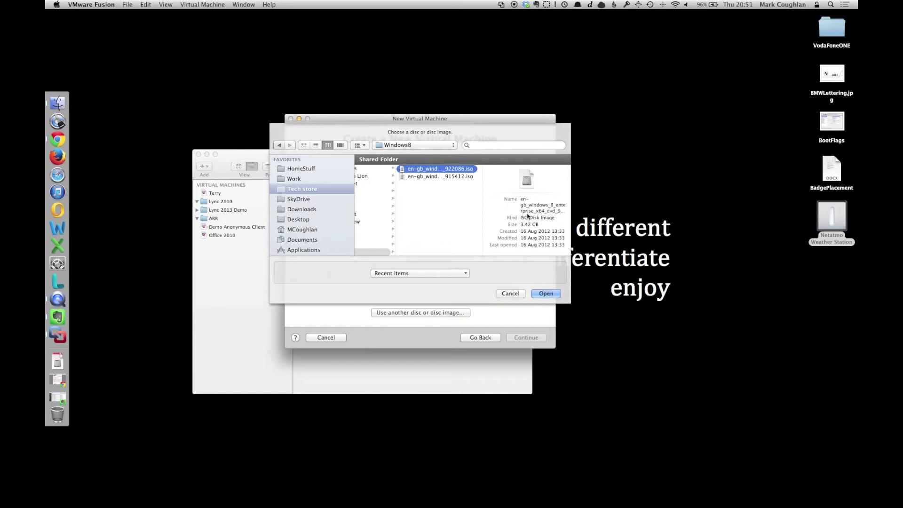
{"action": "left_click", "coordinate": [546, 294]}
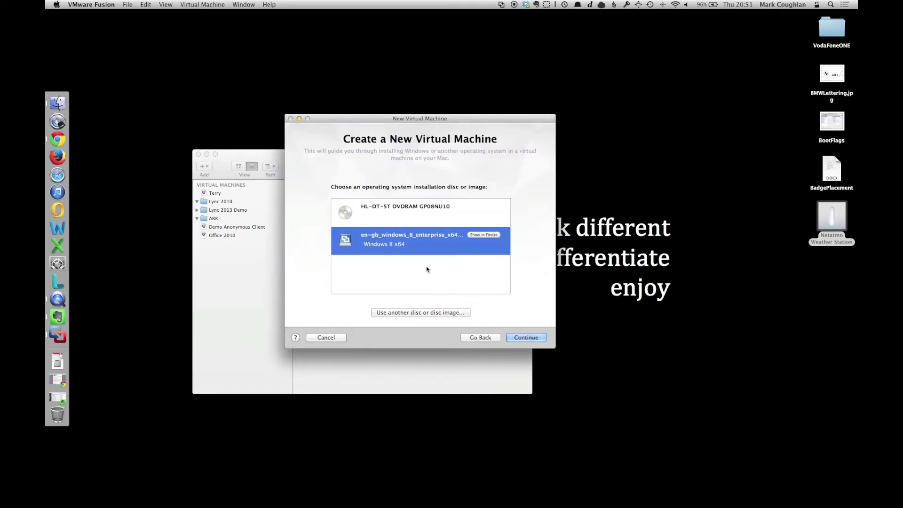
Step: Set the Easy Install account name to Mac and enter a matching password twice
{"action": "left_click", "coordinate": [526, 337]}
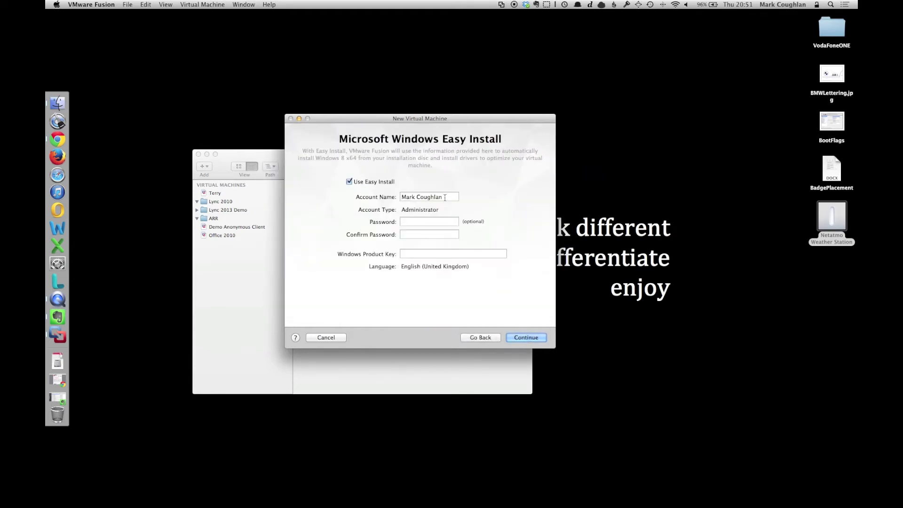
{"action": "left_click", "coordinate": [387, 196]}
{"action": "type", "text": "Mac"}
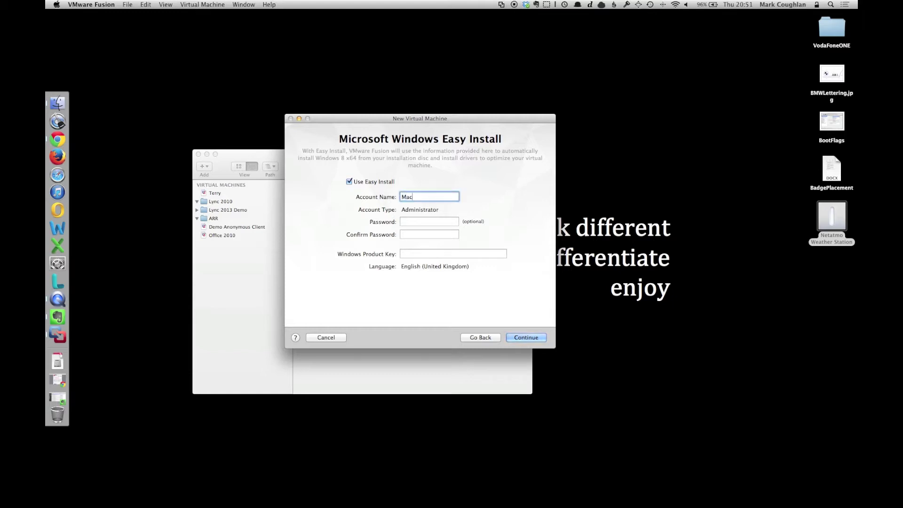
{"action": "key", "text": "Tab"}
{"action": "type", "text": "password1"}
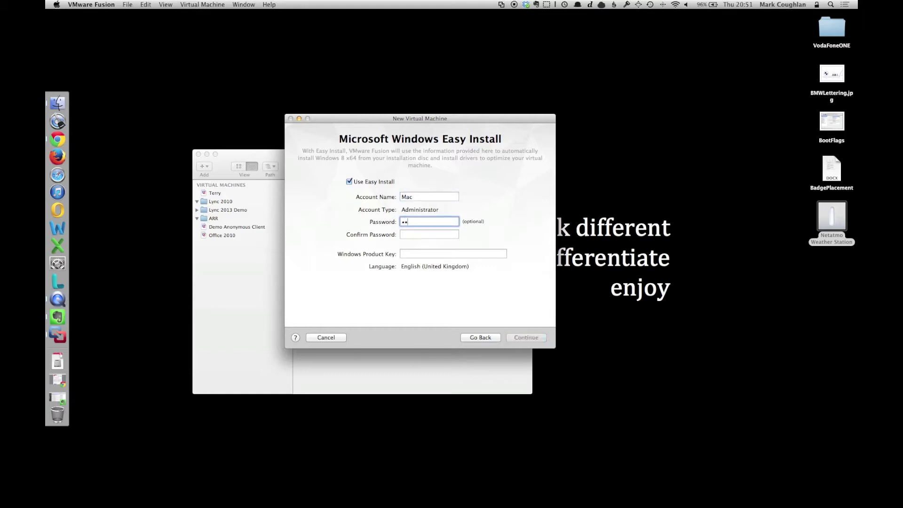
{"action": "key", "text": "Tab"}
{"action": "type", "text": "pa"}
{"action": "key", "text": "shift+Tab"}
{"action": "type", "text": "password1"}
{"action": "key", "text": "Tab"}
{"action": "type", "text": "password1"}
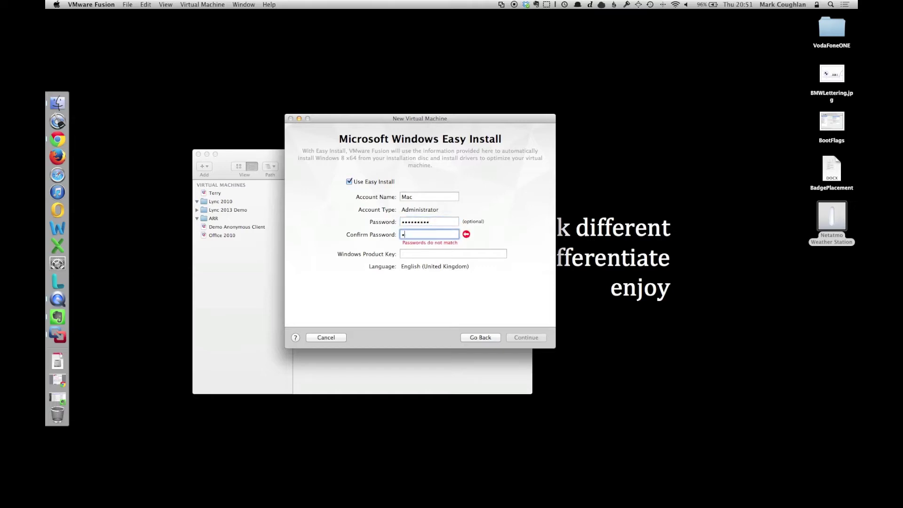
Step: Paste the Windows product key and move on to the integration choices
{"action": "key", "text": "Tab"}
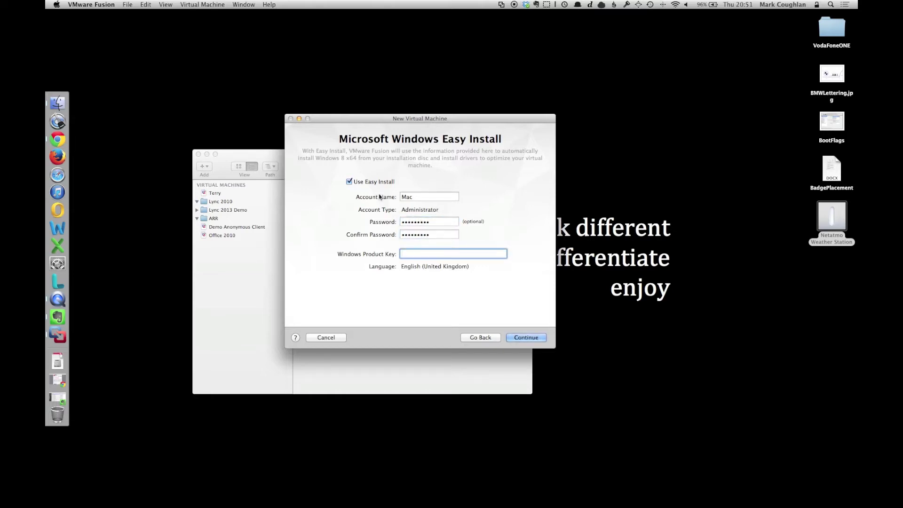
{"action": "key", "text": "super+v"}
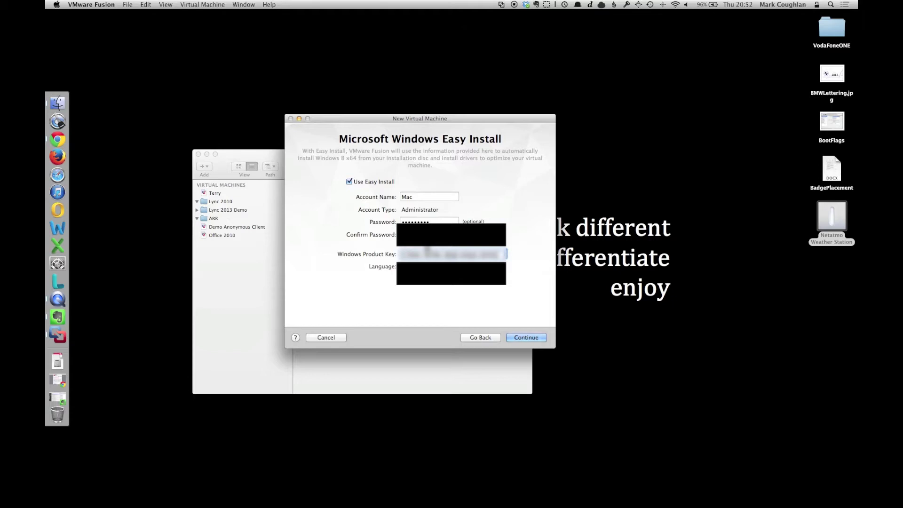
{"action": "left_click", "coordinate": [531, 338]}
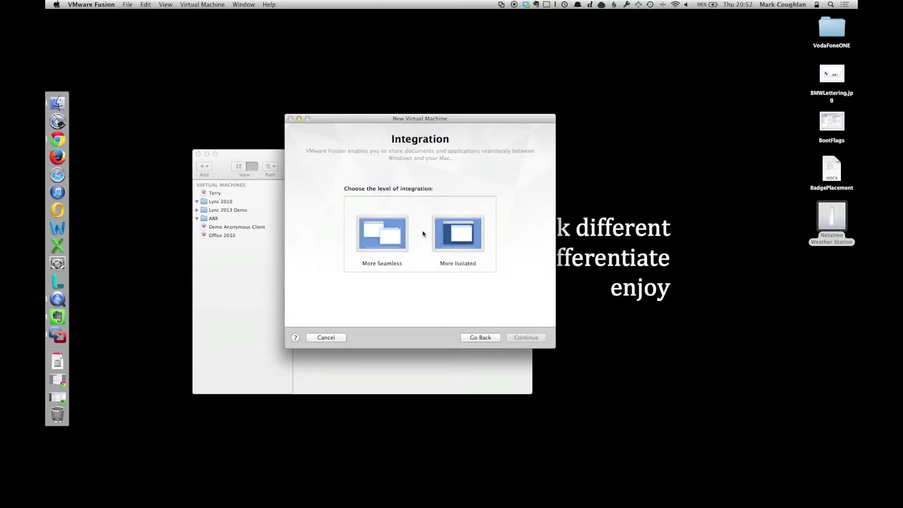
Step: Choose More Isolated integration, customise settings, and save the VM as Win8Ent_x64
{"action": "left_click", "coordinate": [460, 235]}
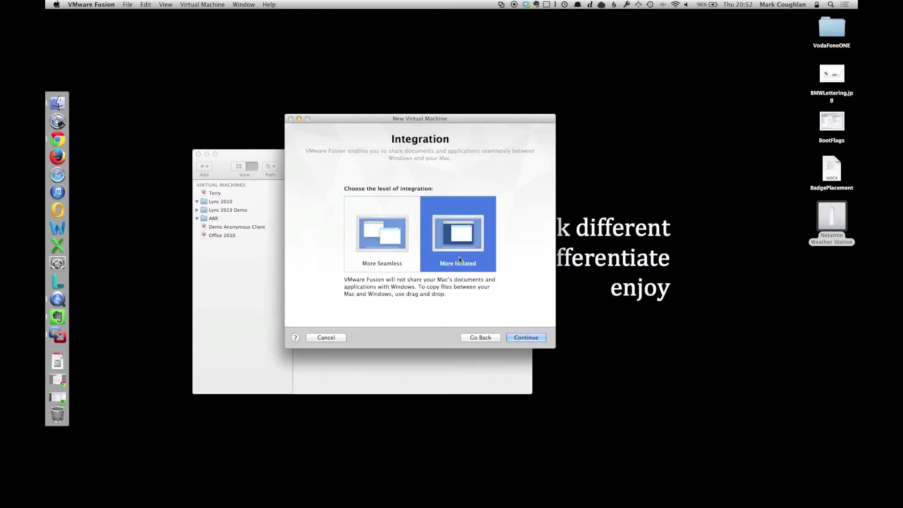
{"action": "left_click", "coordinate": [526, 338]}
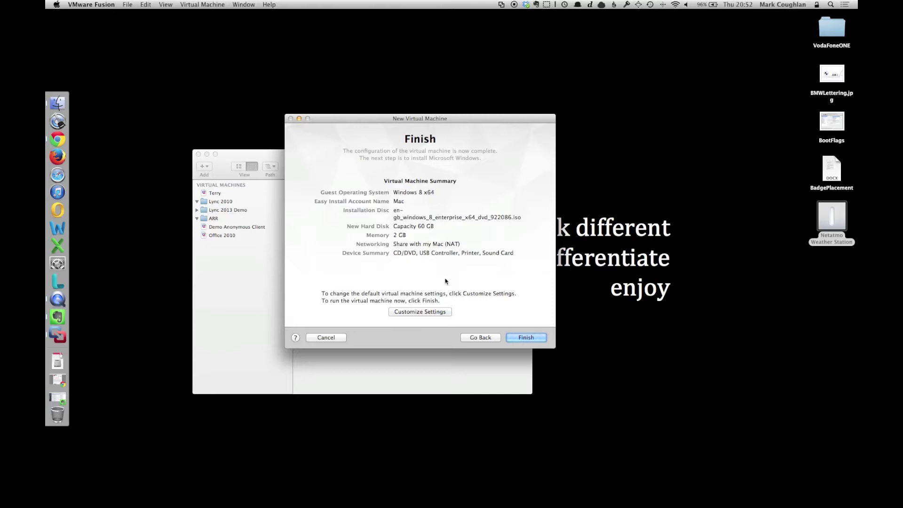
{"action": "left_click", "coordinate": [409, 312]}
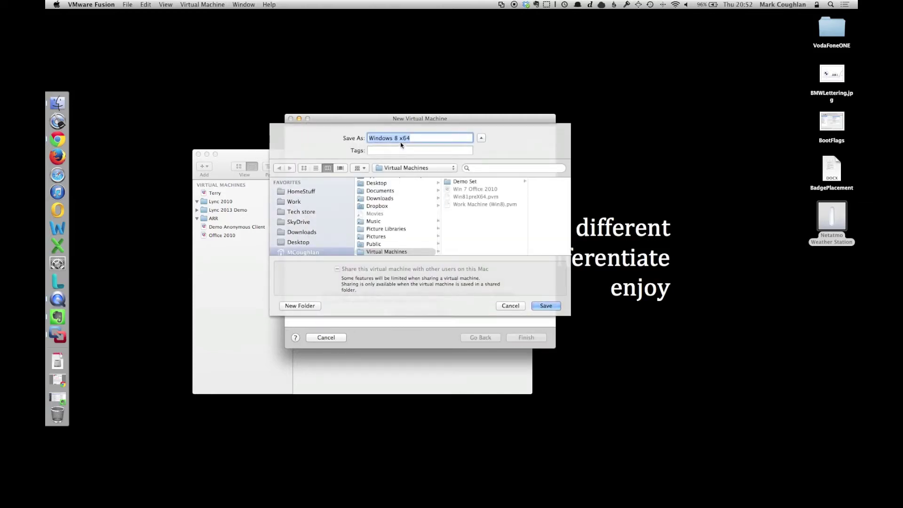
{"action": "type", "text": "Win8E"}
{"action": "type", "text": "nt"}
{"action": "type", "text": "er"}
{"action": "key", "text": "Return"}
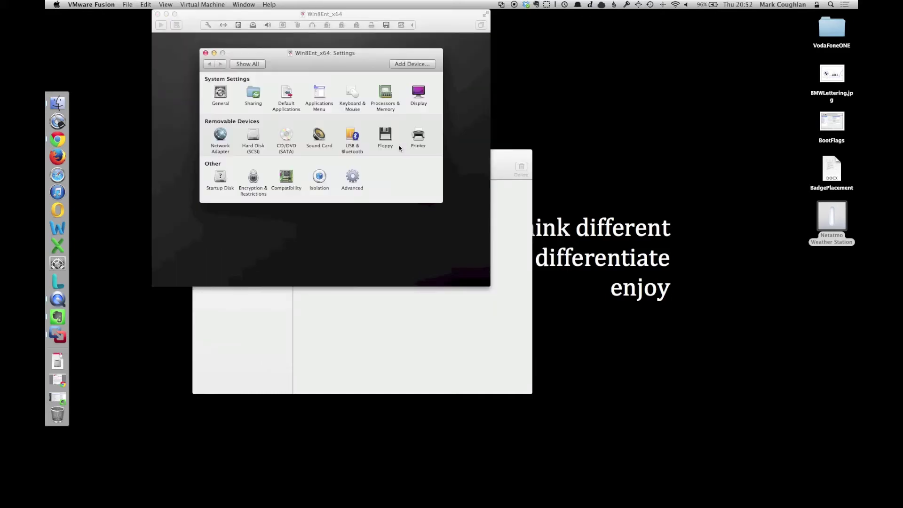
Step: Give the virtual machine 8 processor cores and 4096 MB of memory
{"action": "left_click", "coordinate": [387, 97]}
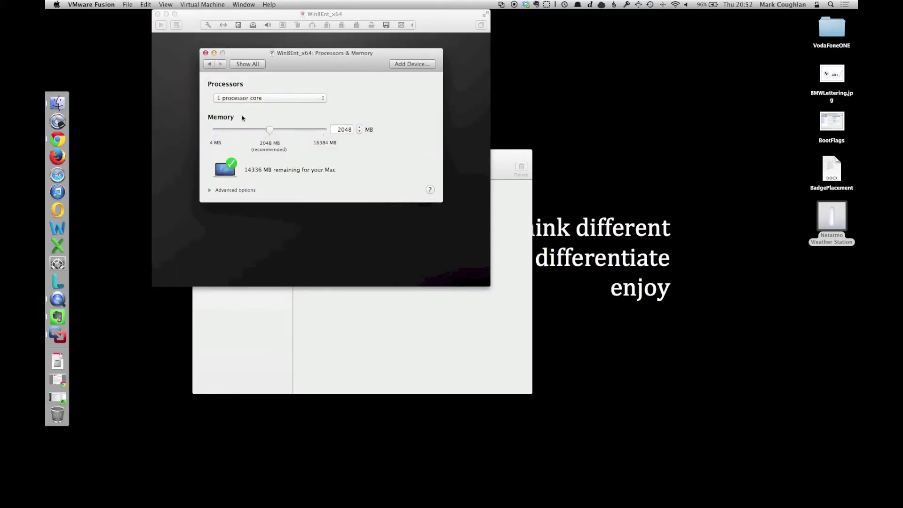
{"action": "left_click", "coordinate": [252, 98]}
{"action": "left_click", "coordinate": [252, 136]}
{"action": "double_click", "coordinate": [336, 129]}
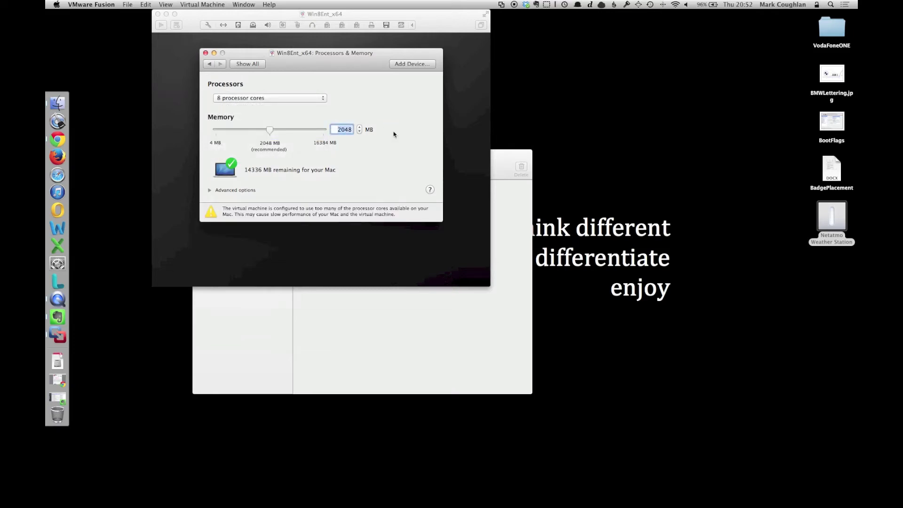
{"action": "type", "text": "4096"}
{"action": "key", "text": "Return"}
{"action": "left_click", "coordinate": [247, 64]}
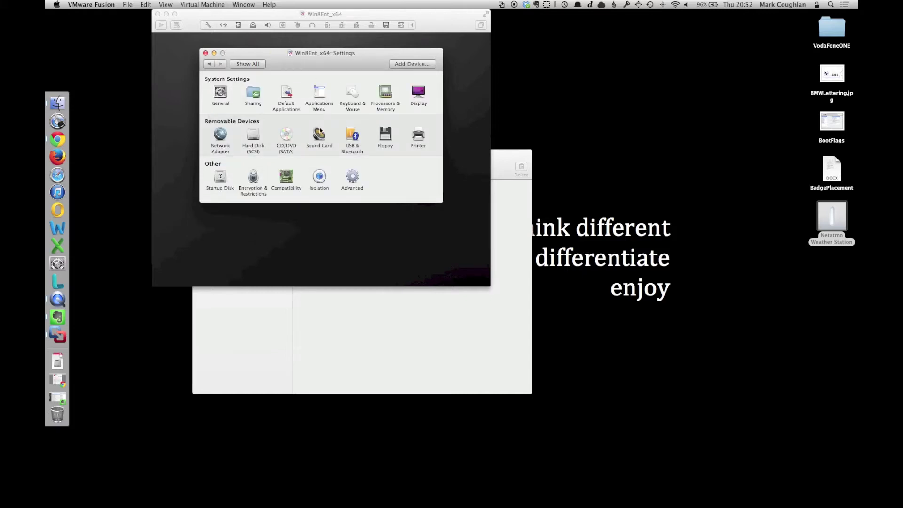
Step: Check the Isolation and USB & Bluetooth settings, then close the Settings window
{"action": "left_click", "coordinate": [319, 177]}
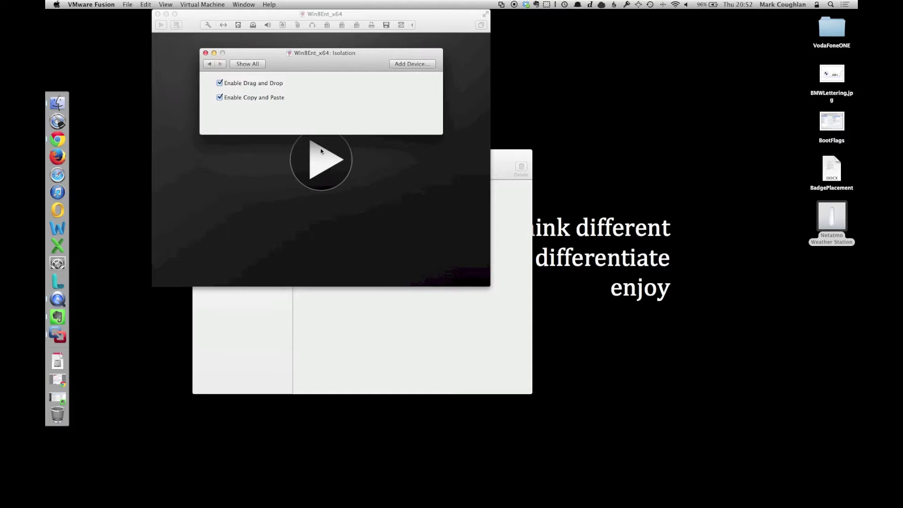
{"action": "left_click", "coordinate": [242, 65]}
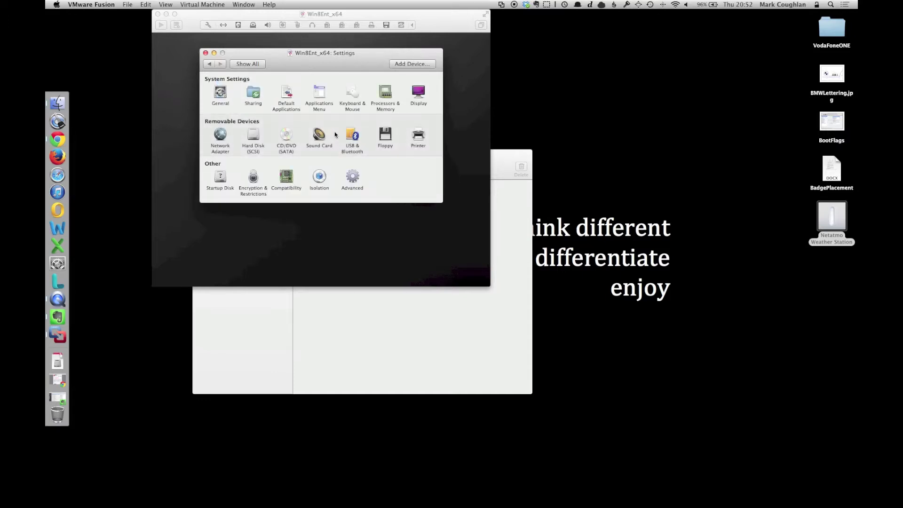
{"action": "left_click", "coordinate": [354, 137]}
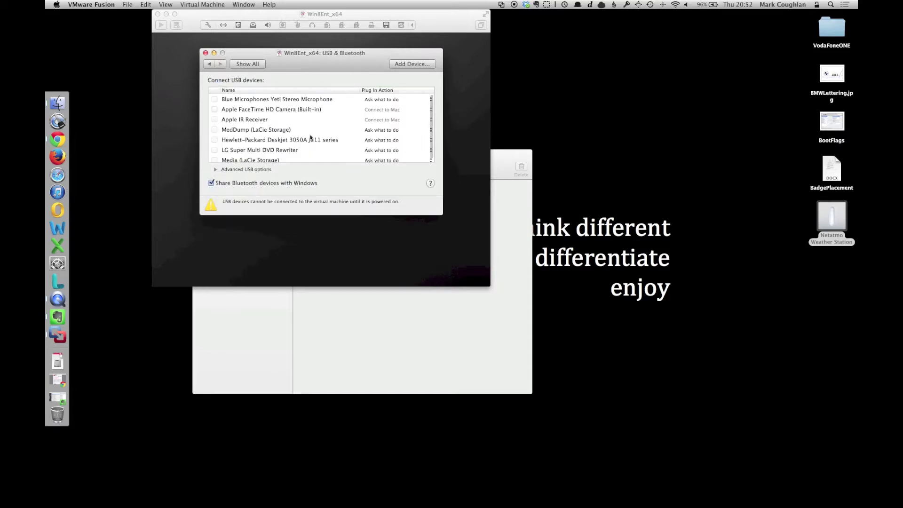
{"action": "scroll", "coordinate": [288, 127], "scroll_direction": "down", "scroll_amount": 1}
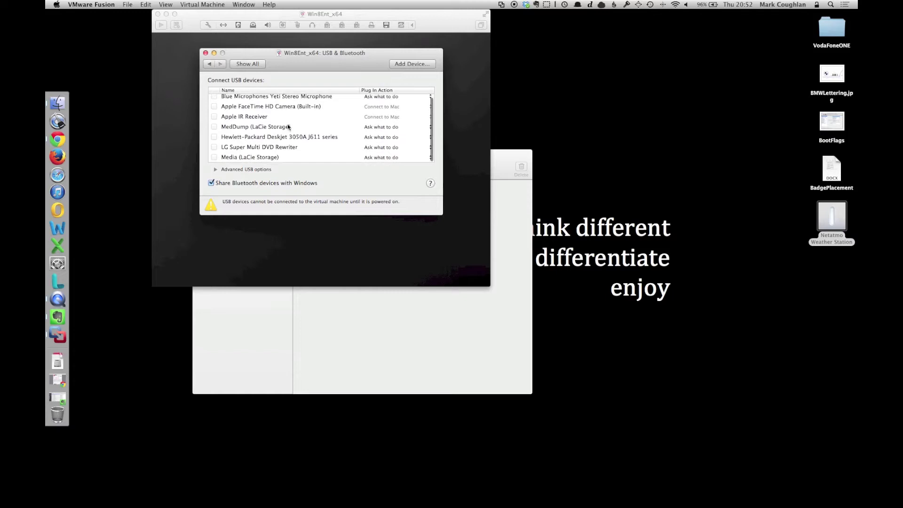
{"action": "left_click", "coordinate": [248, 64]}
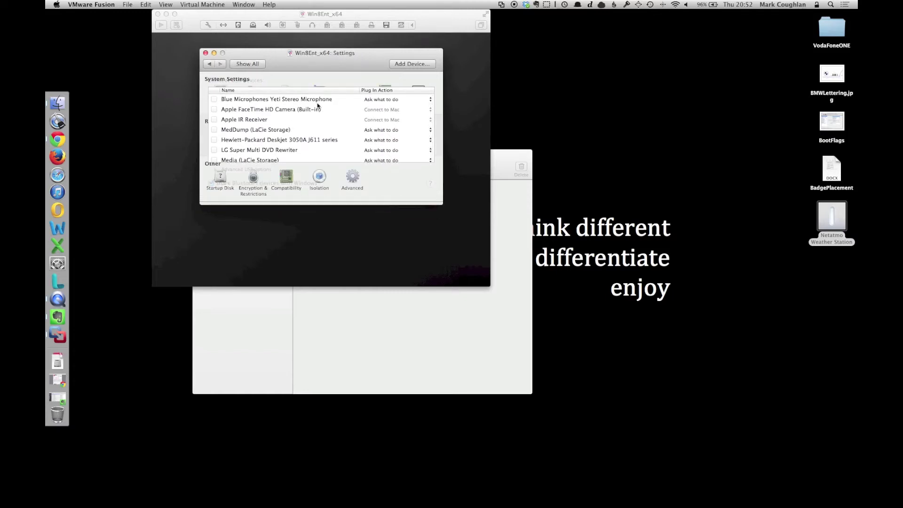
{"action": "left_click", "coordinate": [206, 54]}
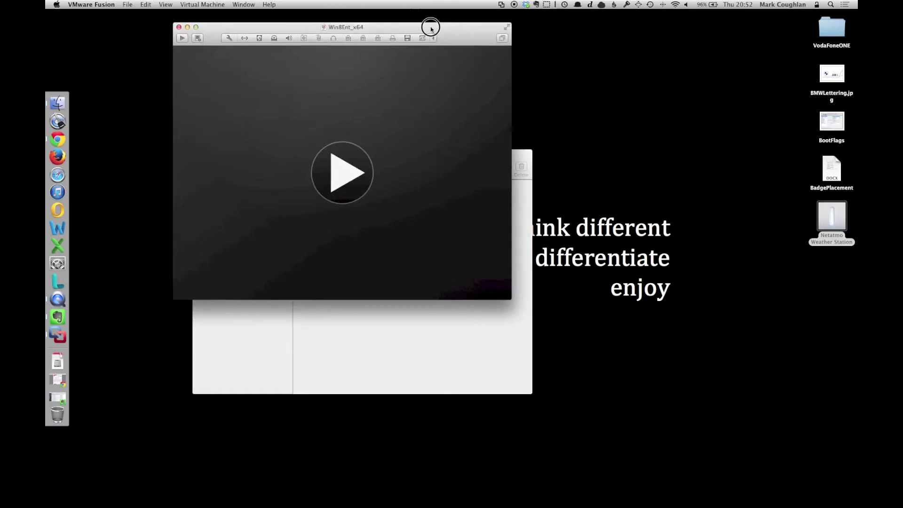
Step: Power on Win8Ent_x64 and show the Windows 8 guest in full screen
{"action": "left_click", "coordinate": [423, 178]}
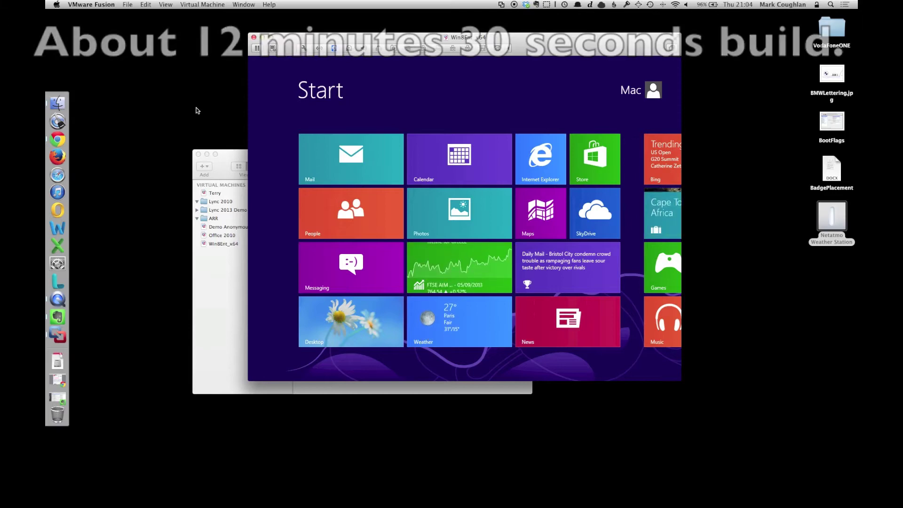
{"action": "left_click", "coordinate": [164, 3]}
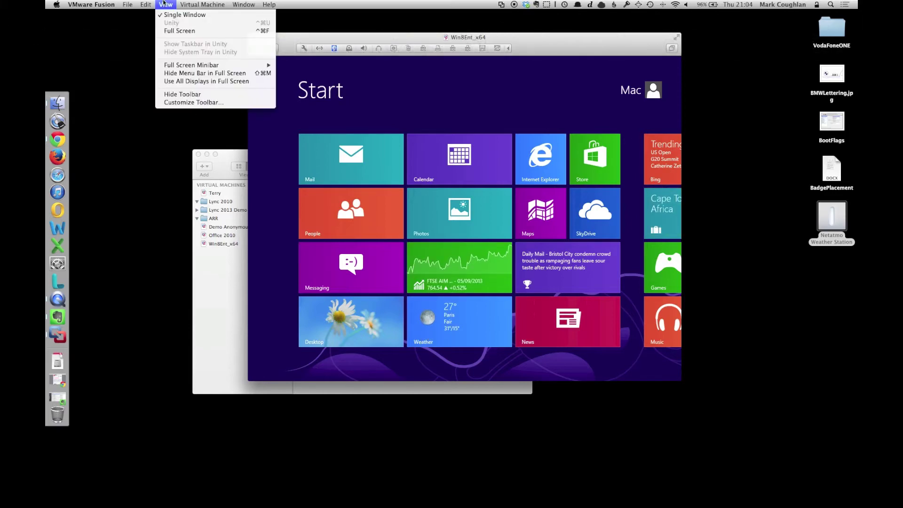
{"action": "left_click", "coordinate": [178, 29]}
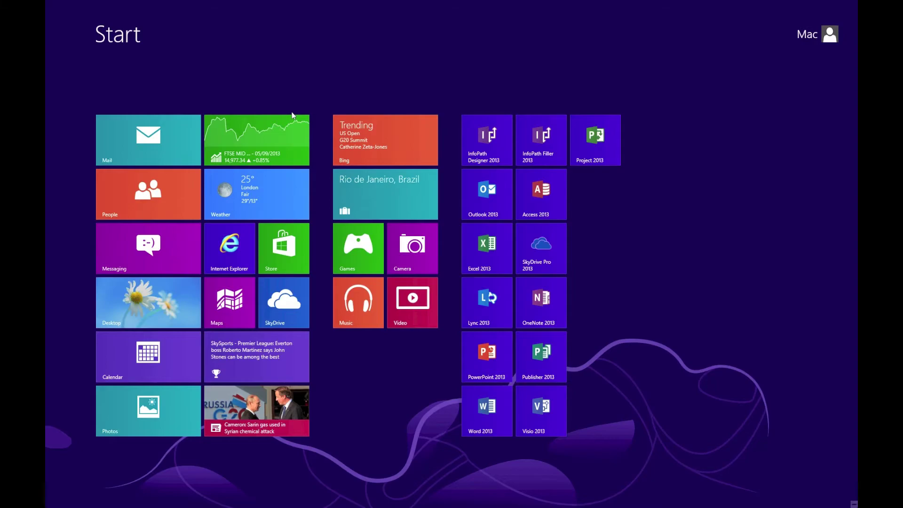
Step: From the desktop, open Computer's Properties and the Windows Experience Index showing the 6.4 score
{"action": "key", "text": "super+d"}
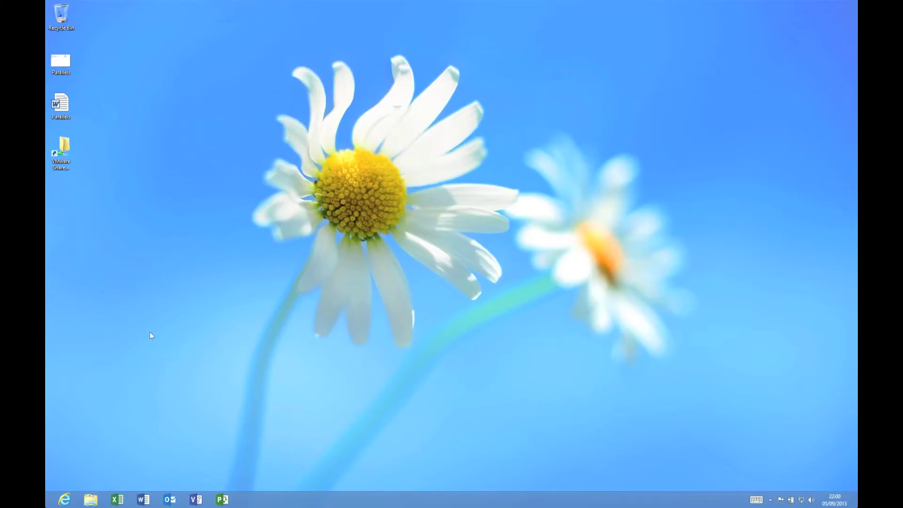
{"action": "left_click", "coordinate": [91, 499]}
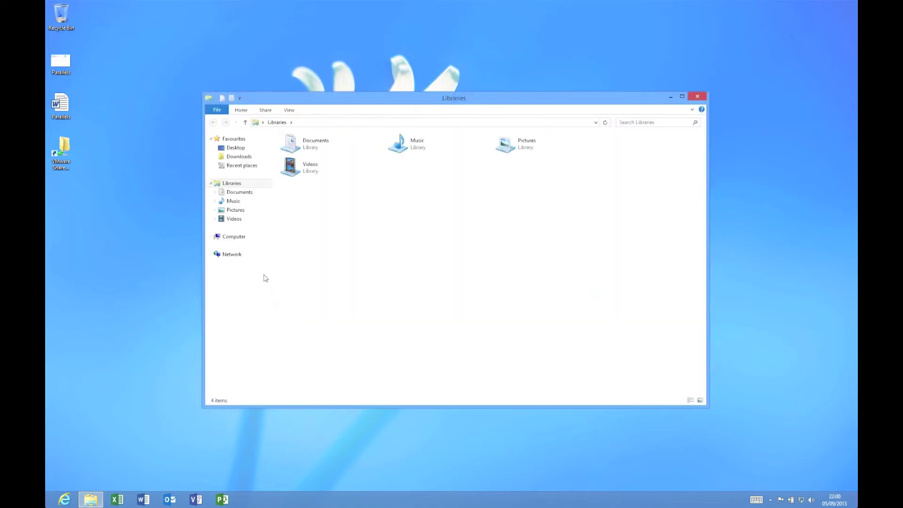
{"action": "right_click", "coordinate": [237, 238]}
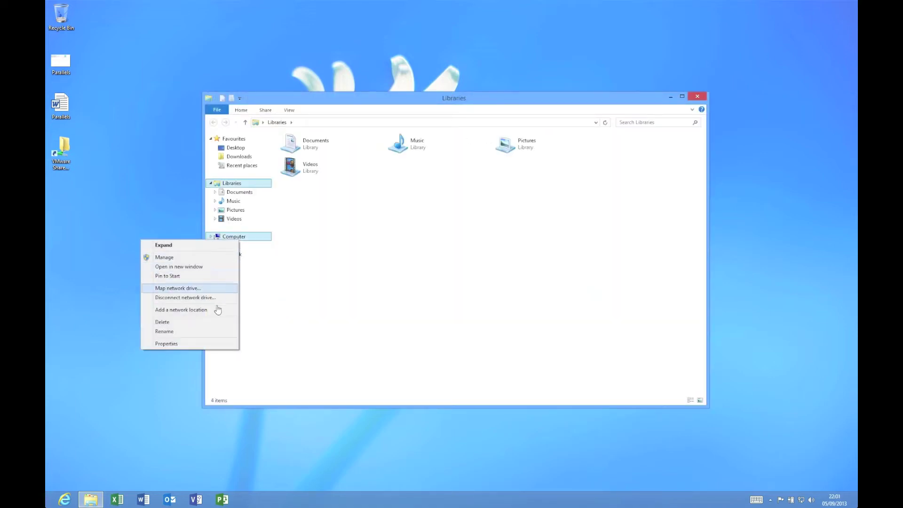
{"action": "left_click", "coordinate": [224, 344]}
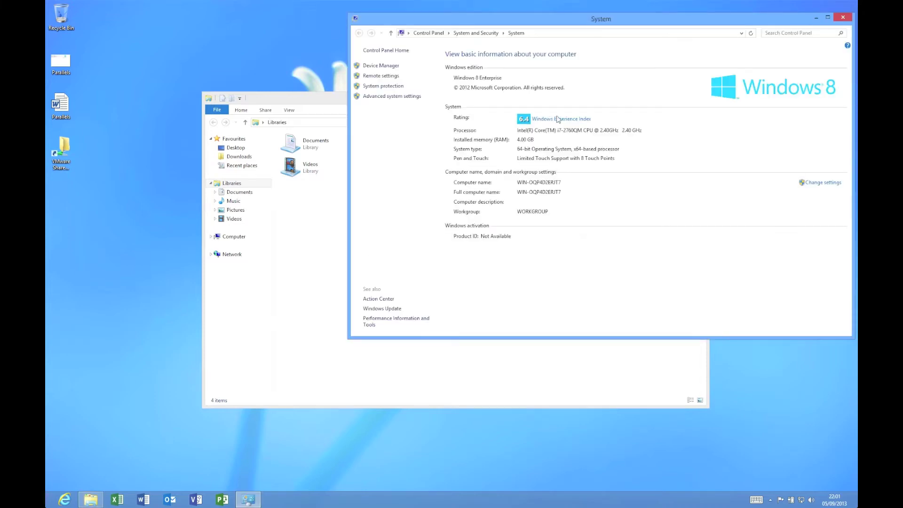
{"action": "left_click", "coordinate": [558, 119]}
{"action": "left_click", "coordinate": [330, 201]}
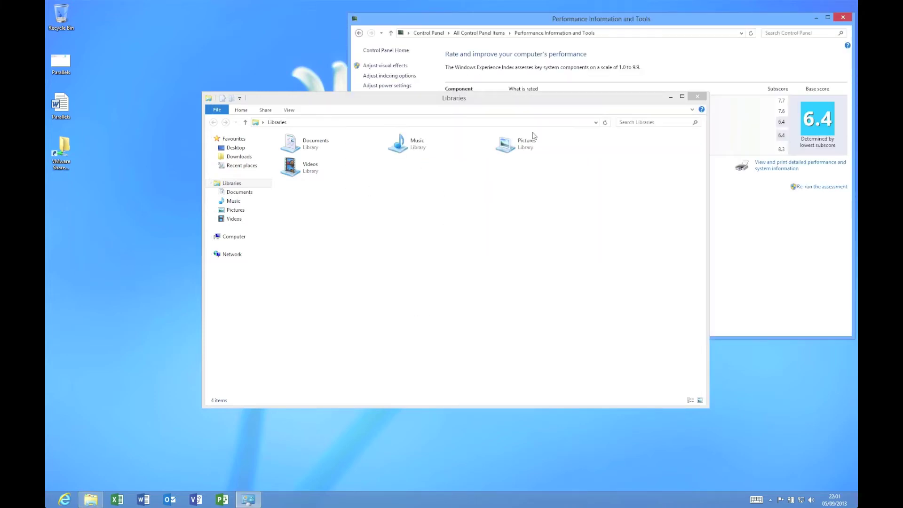
{"action": "left_click", "coordinate": [672, 97]}
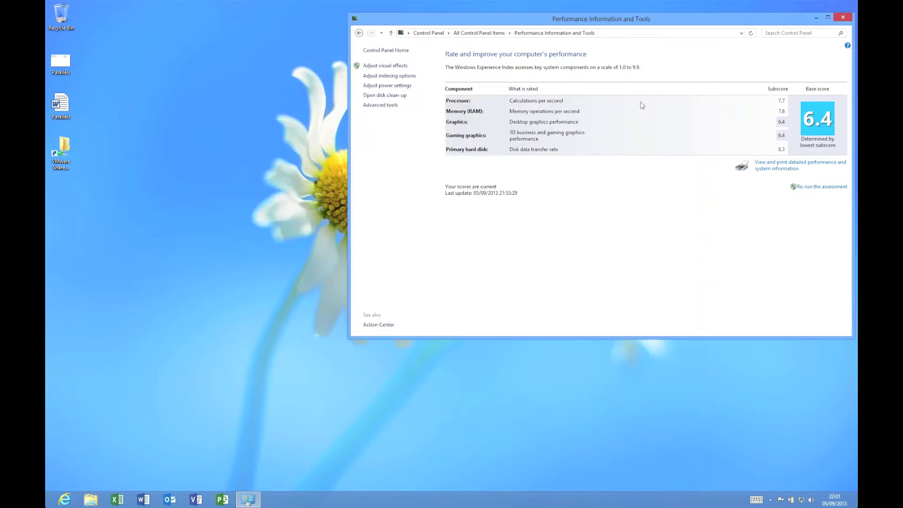
{"action": "left_click", "coordinate": [64, 108]}
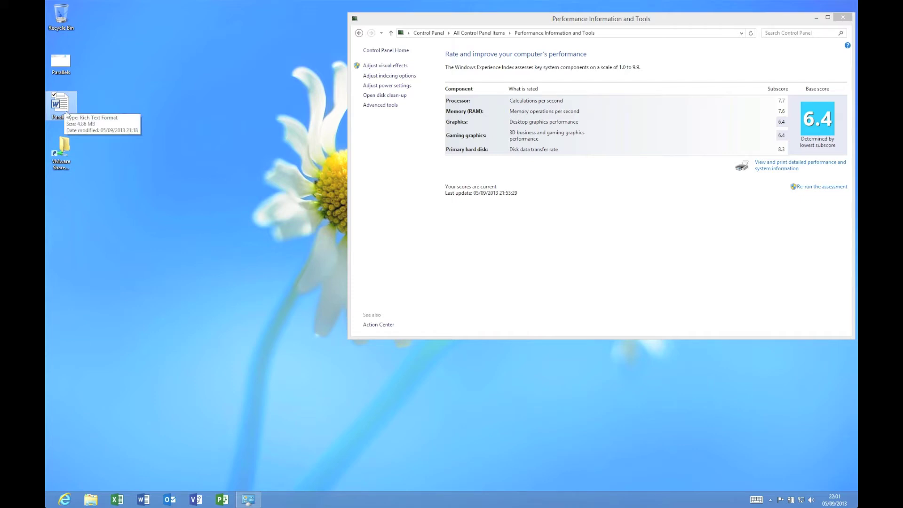
{"action": "double_click", "coordinate": [59, 104]}
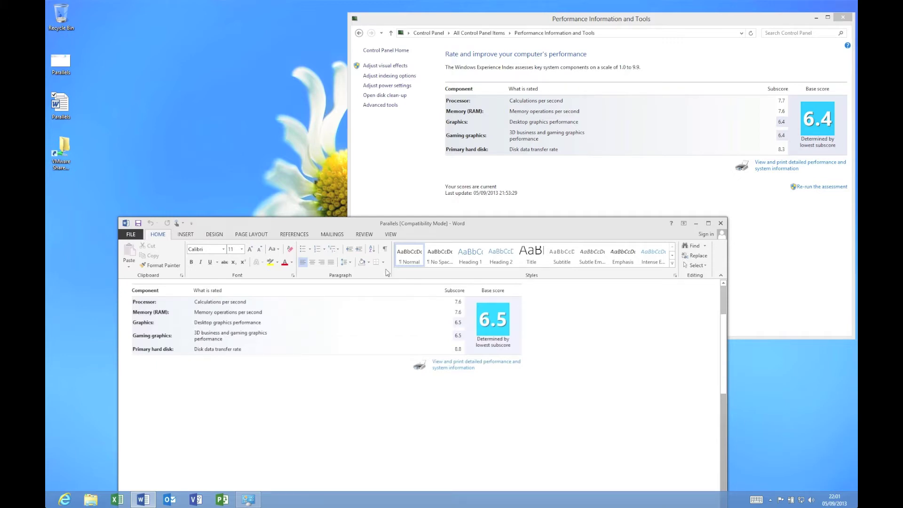
{"action": "right_click", "coordinate": [465, 498]}
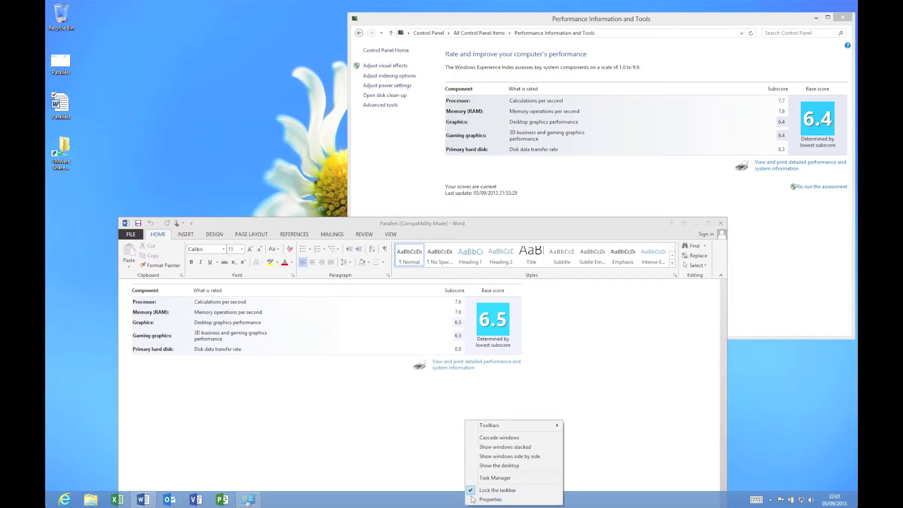
{"action": "left_click", "coordinate": [491, 478]}
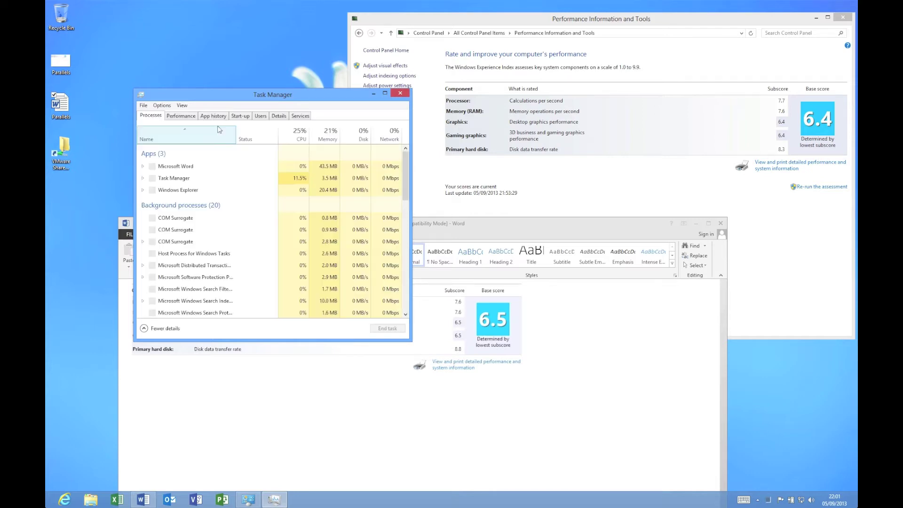
{"action": "left_click", "coordinate": [192, 118]}
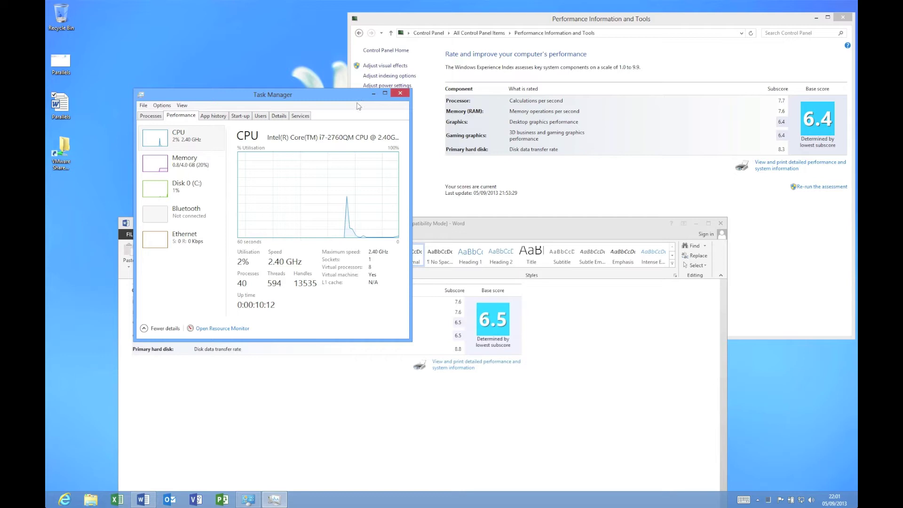
{"action": "left_click", "coordinate": [400, 93]}
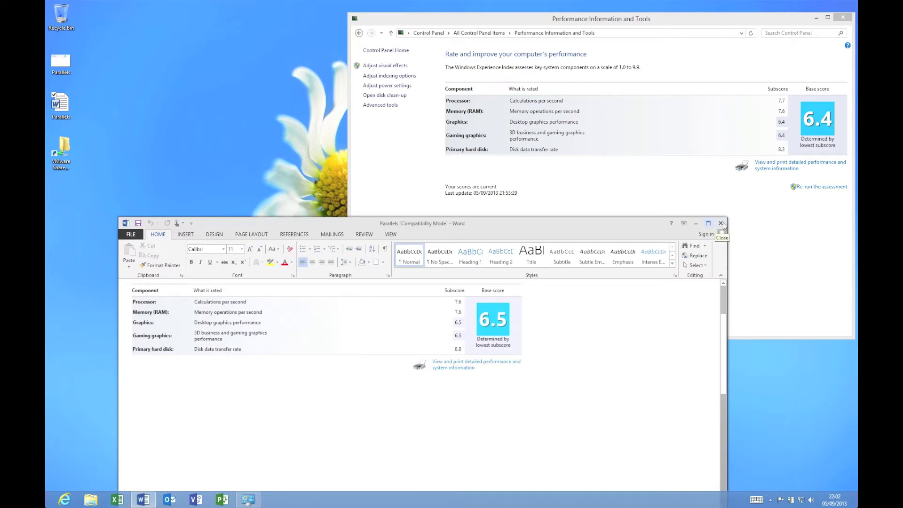
{"action": "left_click", "coordinate": [723, 222]}
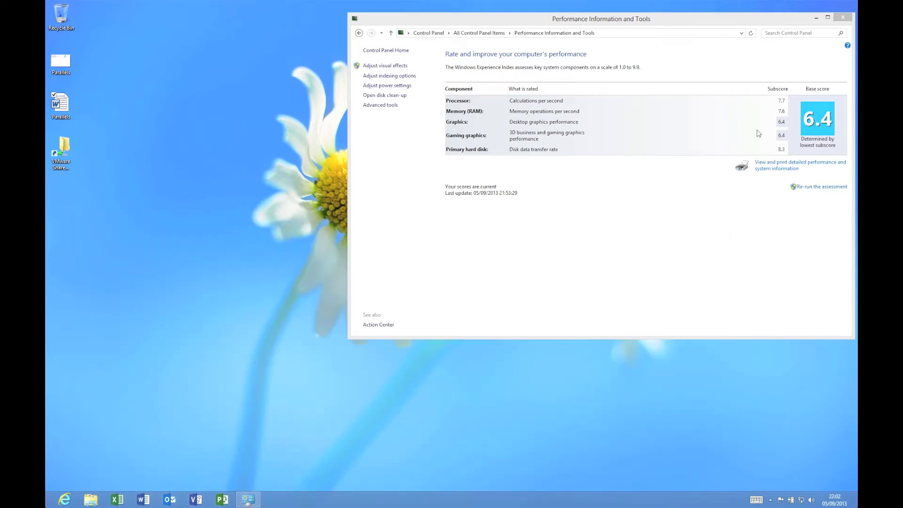
{"action": "key", "text": "F12"}
Step: Dismiss the Mac Dashboard and close the Performance Information and Tools window
{"action": "left_click", "coordinate": [841, 19]}
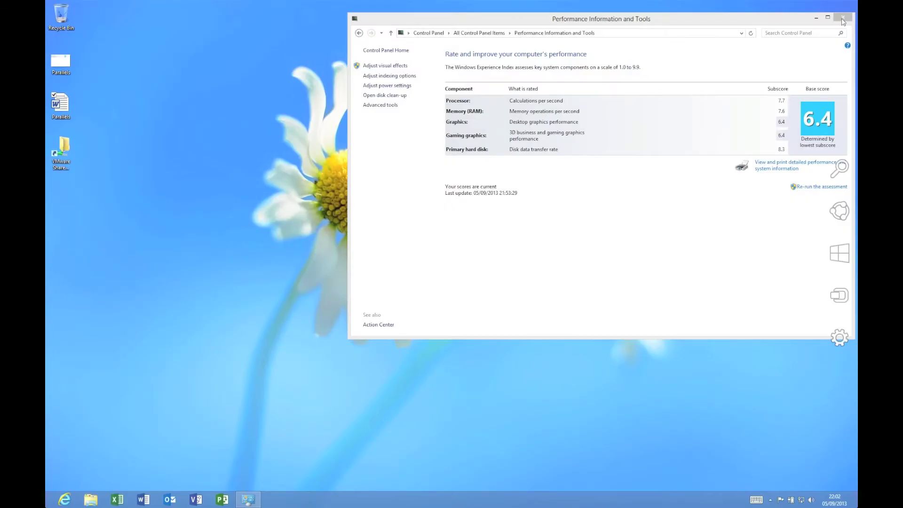
{"action": "left_click", "coordinate": [841, 18]}
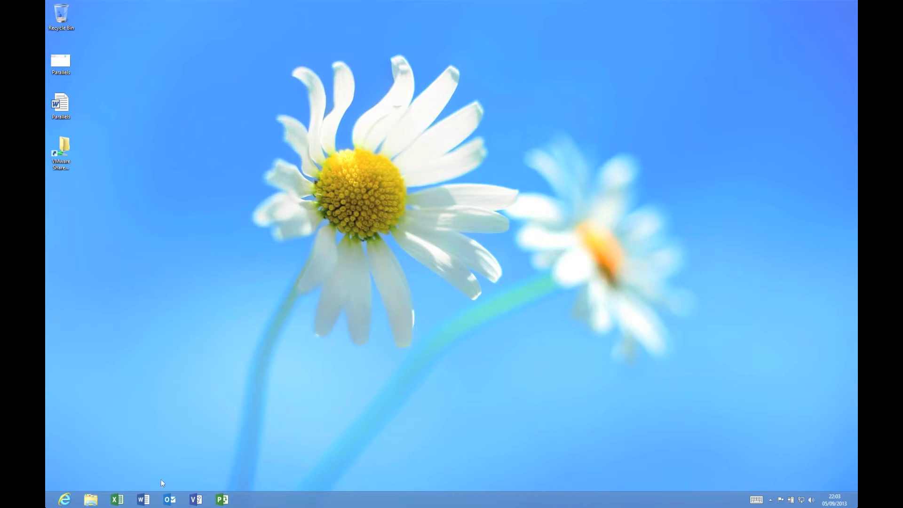
Step: Launch Excel, Word, Visio and Project from the guest taskbar
{"action": "left_click", "coordinate": [117, 500]}
{"action": "left_click", "coordinate": [152, 506]}
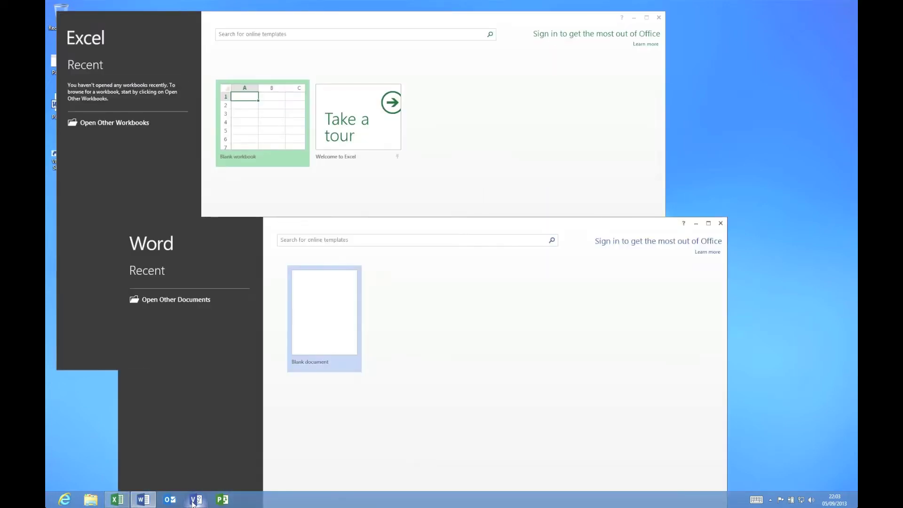
{"action": "left_click", "coordinate": [194, 501]}
{"action": "left_click", "coordinate": [223, 501]}
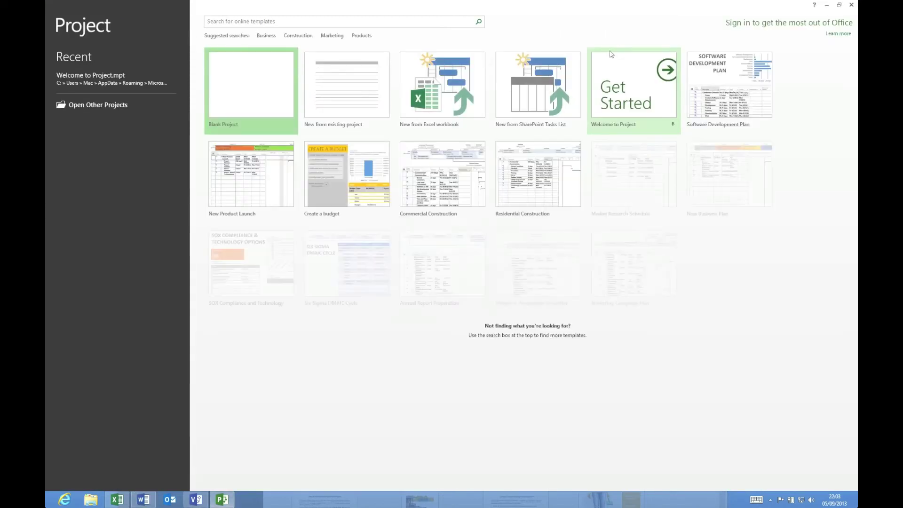
Step: Dismiss the Office activation prompts, close the template preview and quit Visio
{"action": "left_click", "coordinate": [543, 131]}
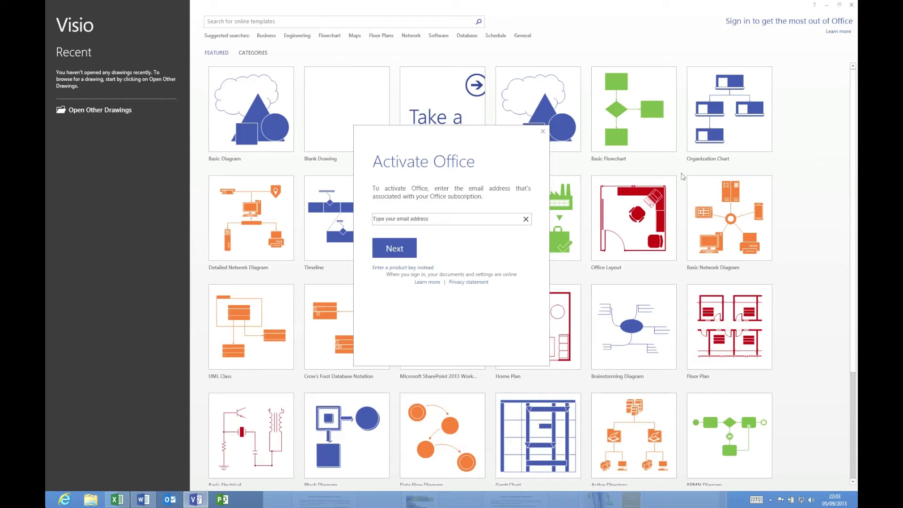
{"action": "left_click", "coordinate": [543, 131]}
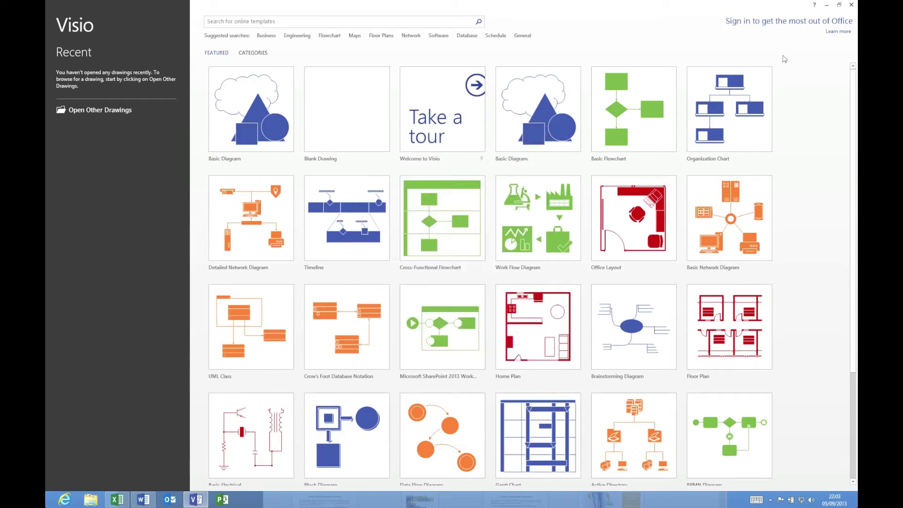
{"action": "left_click", "coordinate": [538, 113]}
{"action": "left_click", "coordinate": [851, 6]}
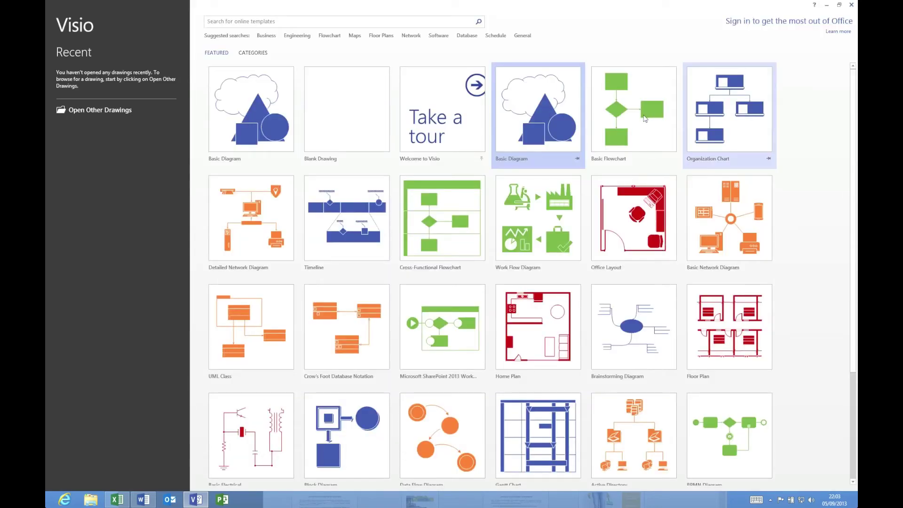
{"action": "left_click", "coordinate": [851, 5]}
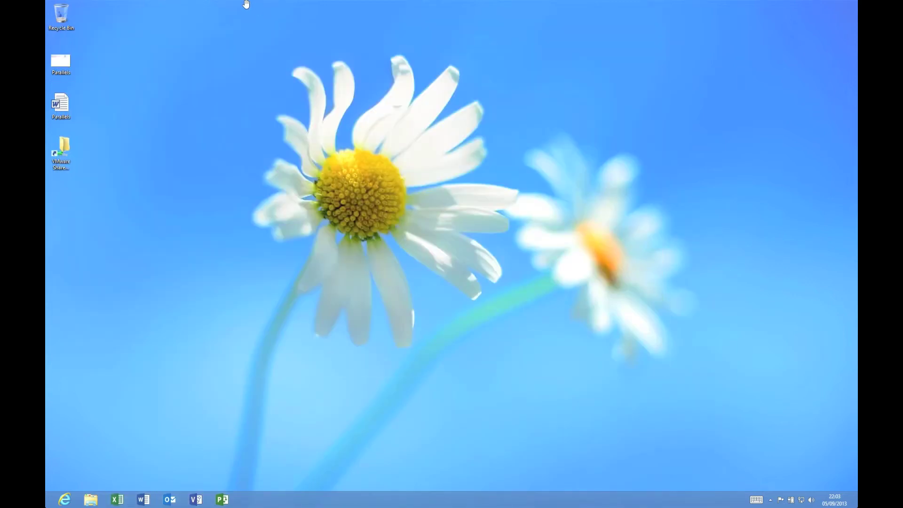
Step: Suspend the Windows 8 VM from the Virtual Machine menu, then resume it
{"action": "mouse_move", "coordinate": [249, 3]}
{"action": "left_click", "coordinate": [189, 4]}
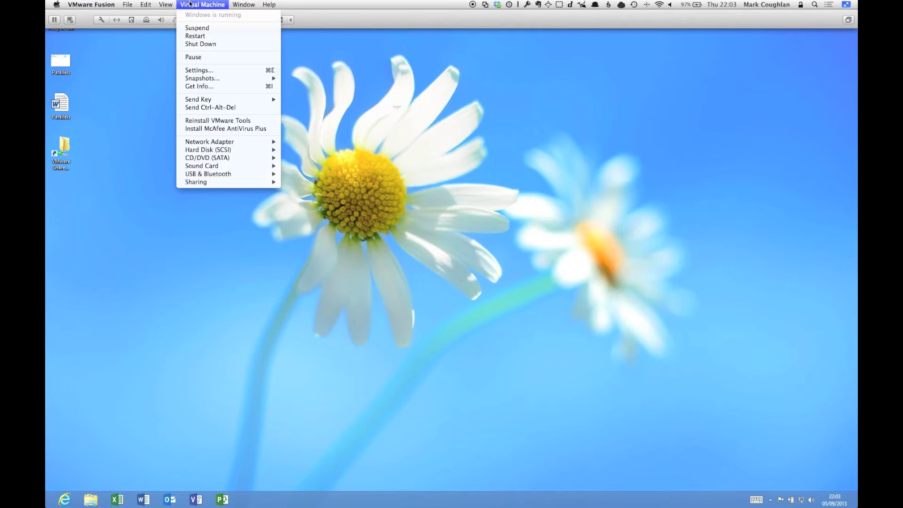
{"action": "left_click", "coordinate": [192, 30]}
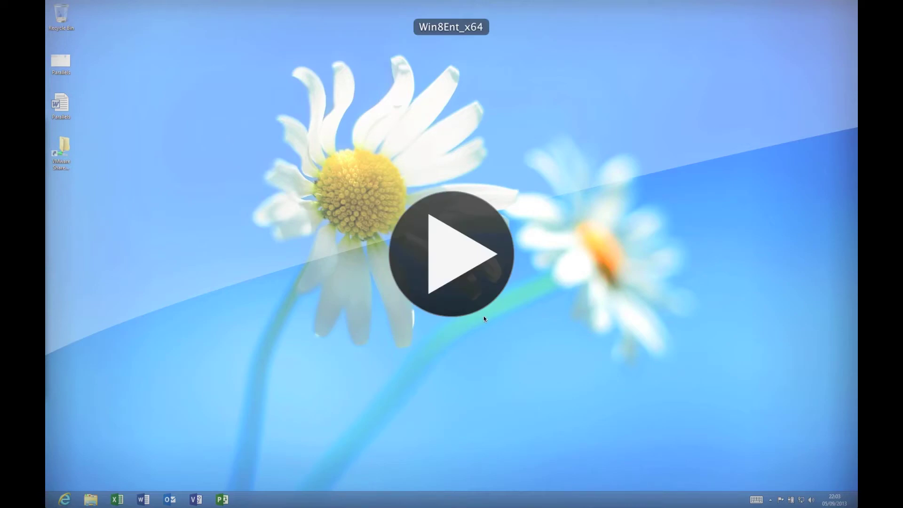
{"action": "left_click", "coordinate": [463, 258]}
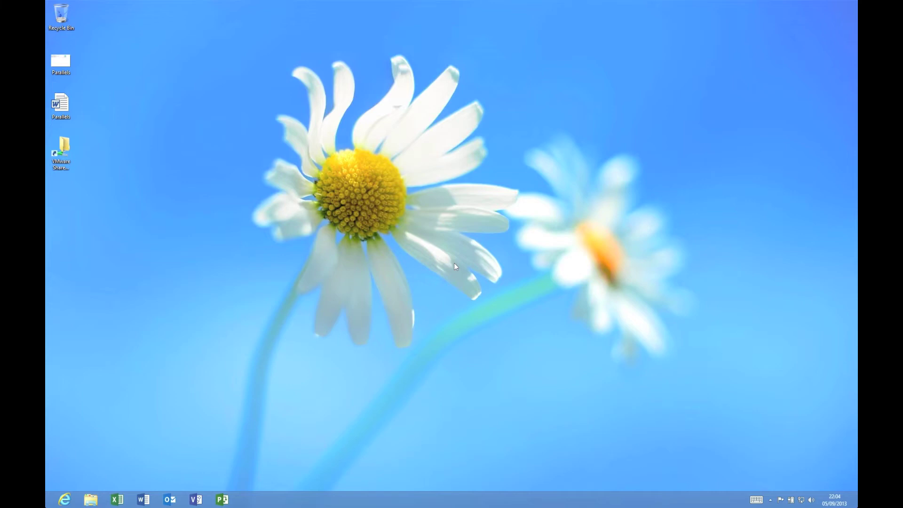
Step: Restart the Windows 8 guest from the Ctrl+Alt+Del security screen's power button
{"action": "key", "text": "ctrl+alt+Delete"}
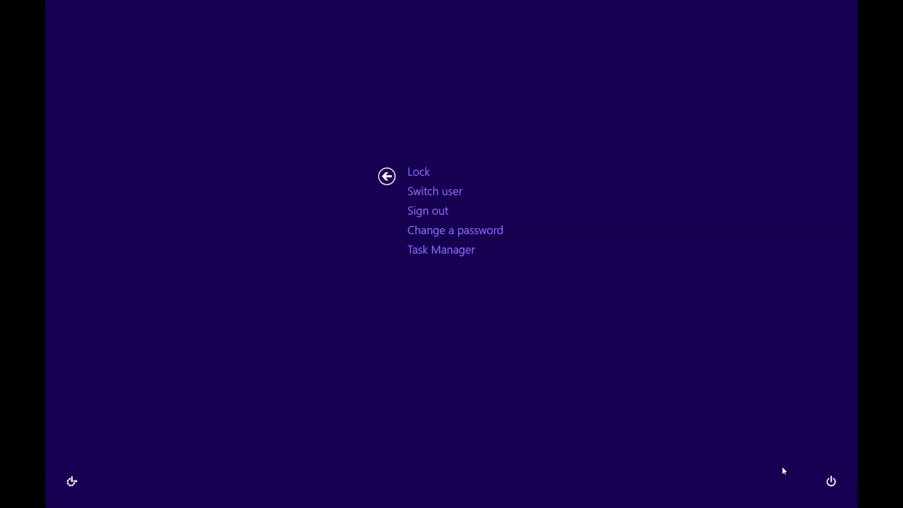
{"action": "left_click", "coordinate": [831, 481]}
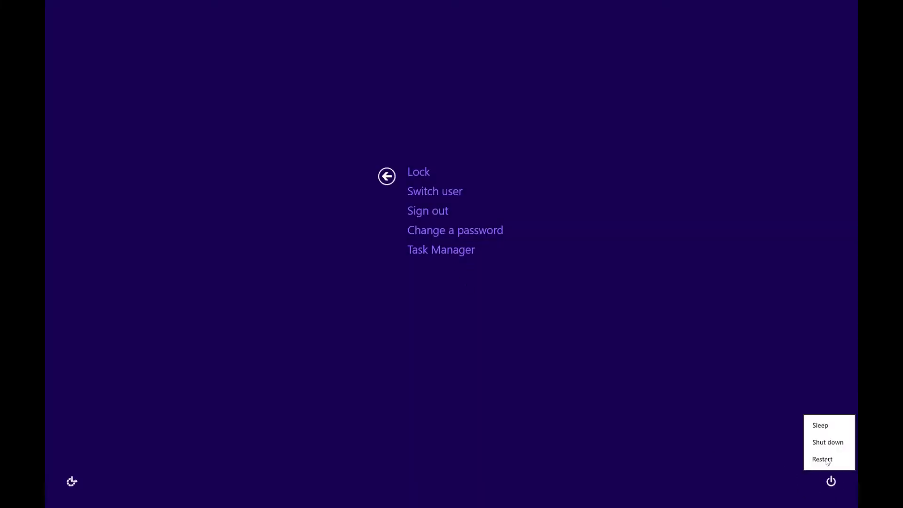
{"action": "left_click", "coordinate": [828, 442]}
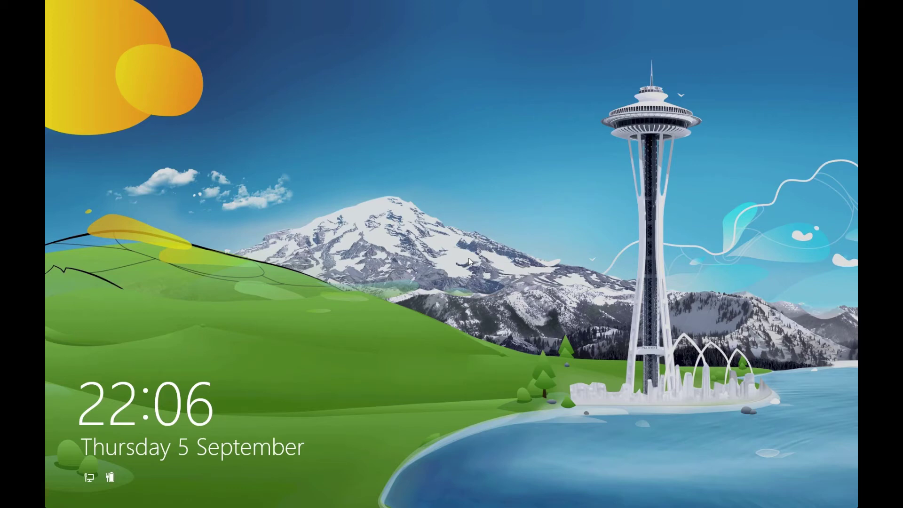
Step: Sign in to the Windows 8 guest from the lock screen by entering the account password
{"action": "left_click", "coordinate": [469, 256]}
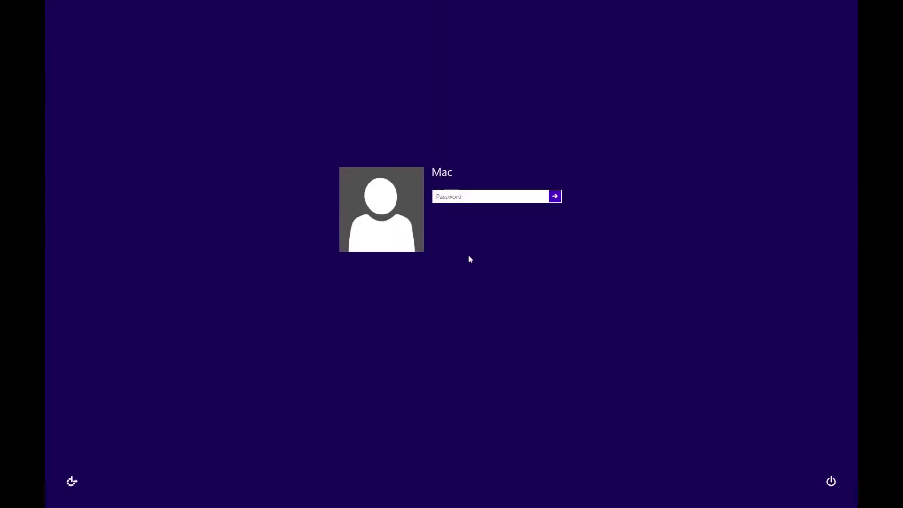
{"action": "type", "text": "*********"}
{"action": "key", "text": "Return"}
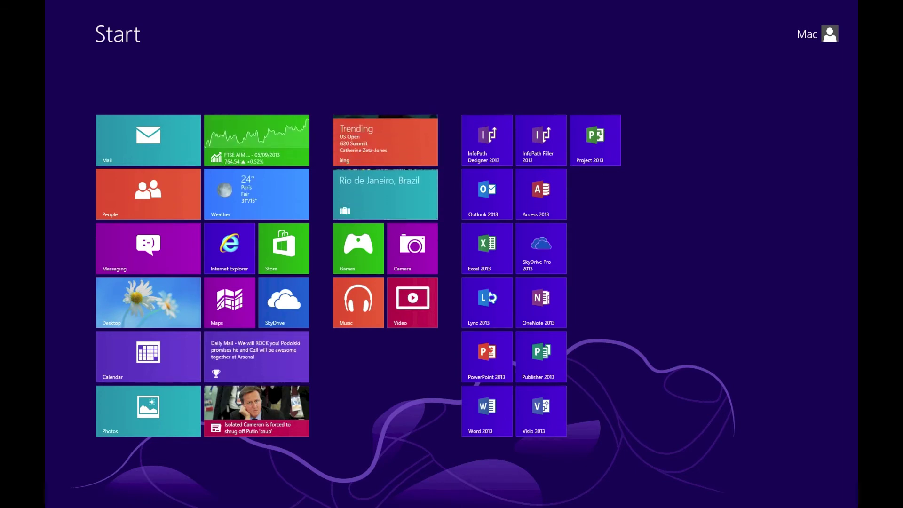
Step: From the Windows desktop, take a snapshot via Virtual Machine > Snapshots, then return to the Mac
{"action": "key", "text": "super+d"}
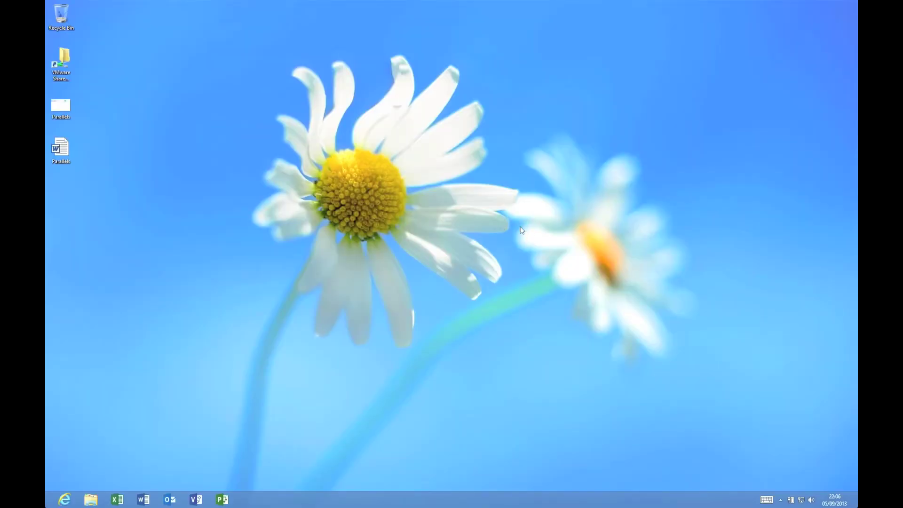
{"action": "right_click", "coordinate": [426, 208]}
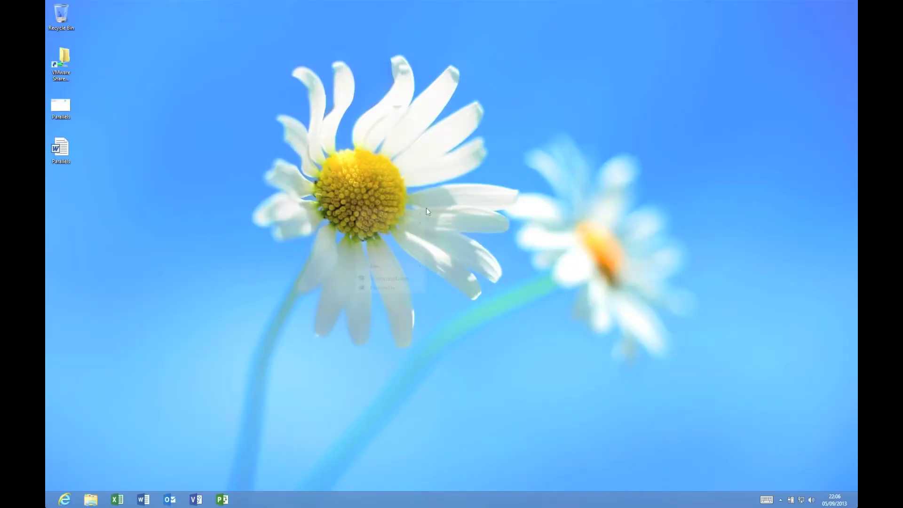
{"action": "left_click", "coordinate": [346, 116]}
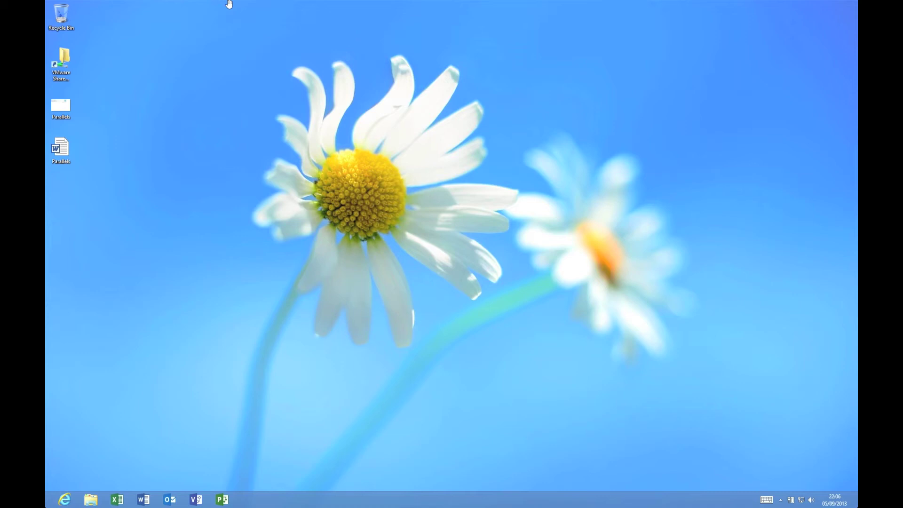
{"action": "left_click", "coordinate": [216, 5]}
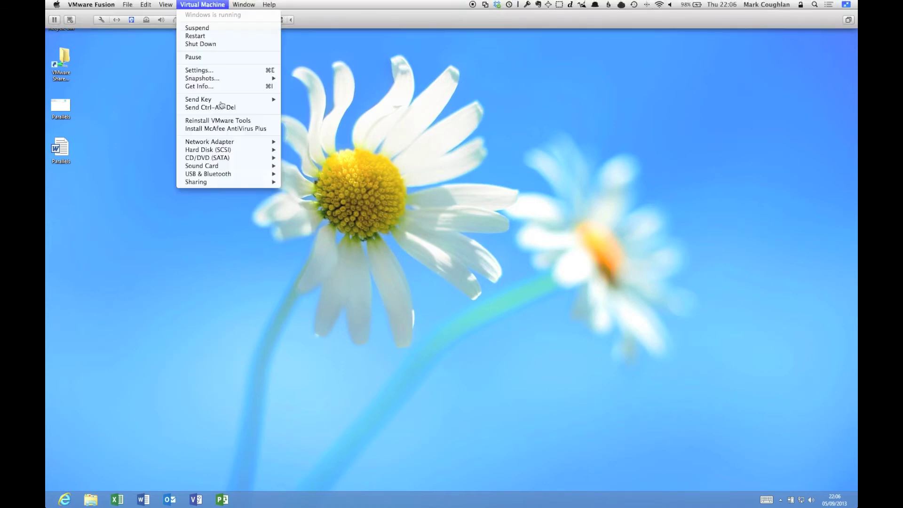
{"action": "mouse_move", "coordinate": [224, 80]}
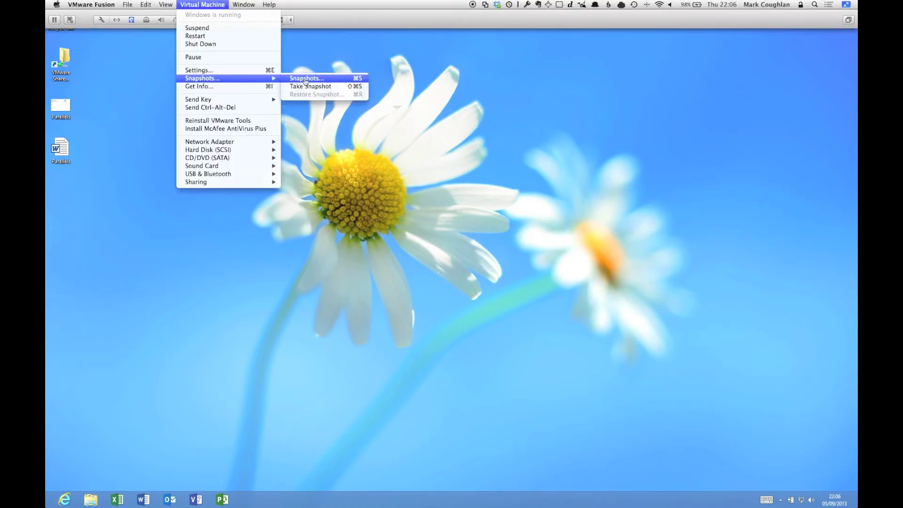
{"action": "left_click", "coordinate": [307, 87]}
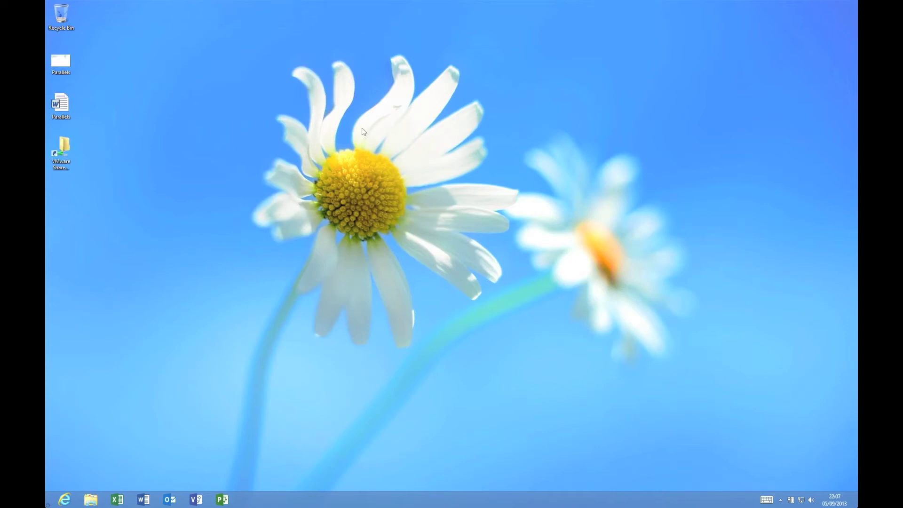
{"action": "key", "text": "ctrl+Left"}
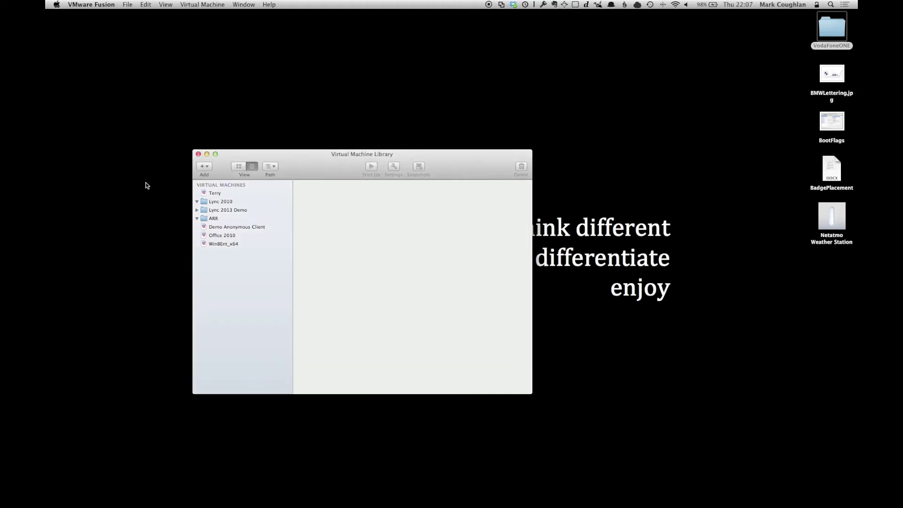
{"action": "left_click", "coordinate": [136, 109]}
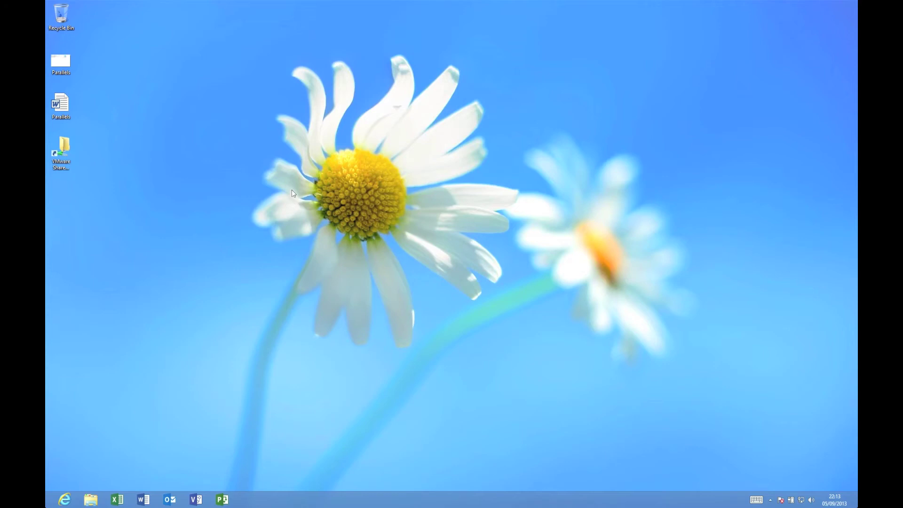
Step: Set the desktop background to the second Earth picture (golden hills) and save the change
{"action": "right_click", "coordinate": [287, 168]}
{"action": "left_click", "coordinate": [277, 250]}
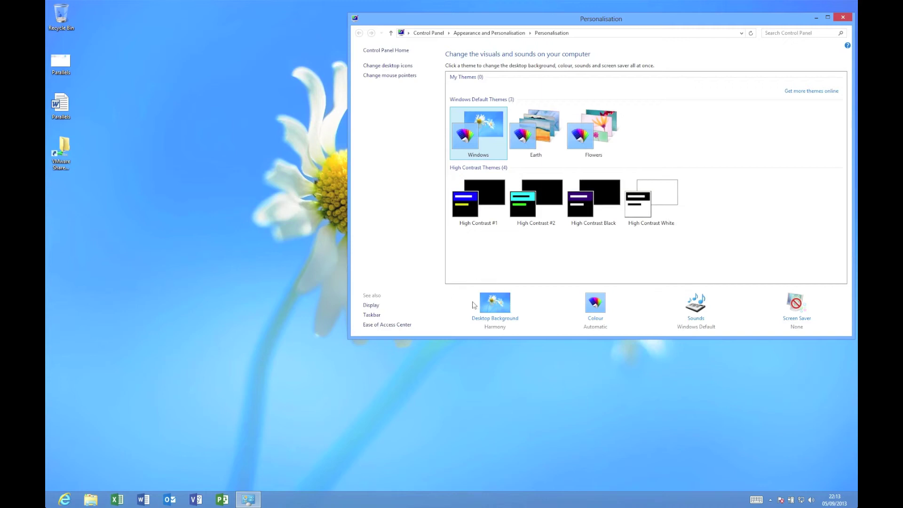
{"action": "left_click", "coordinate": [487, 305]}
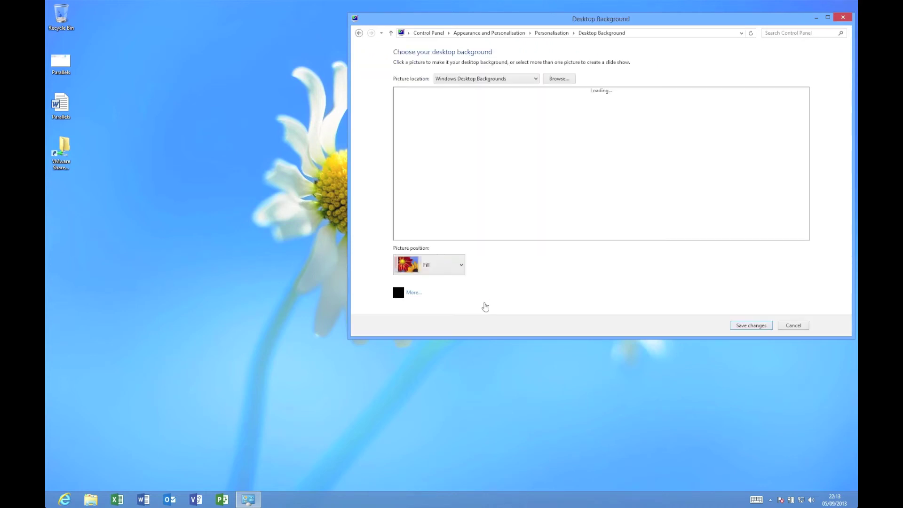
{"action": "left_click", "coordinate": [477, 135]}
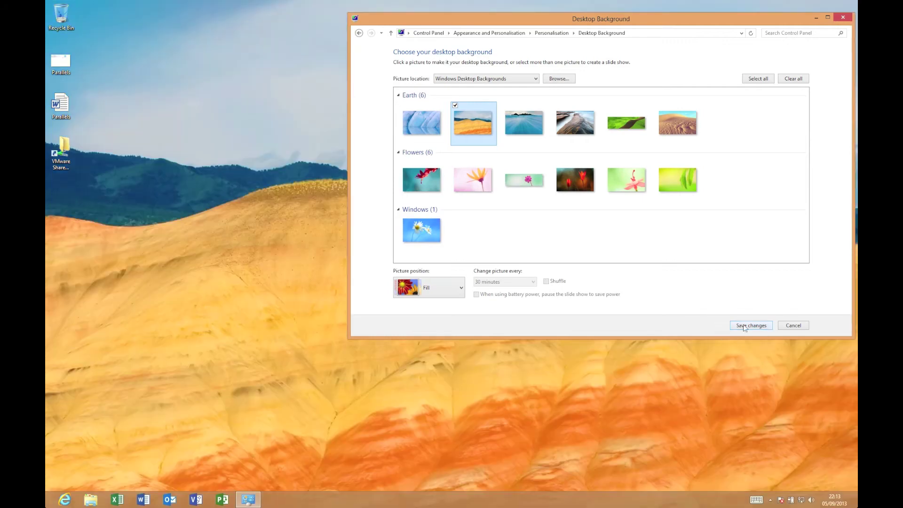
{"action": "left_click", "coordinate": [751, 326]}
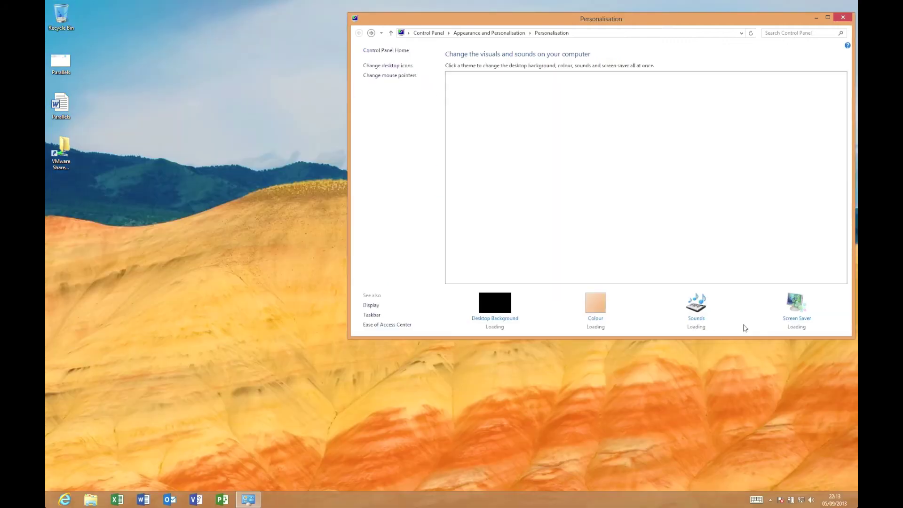
Step: Open the Mail settings from Control Panel by searching for 'mail'
{"action": "key", "text": "F12"}
{"action": "key", "text": "F12"}
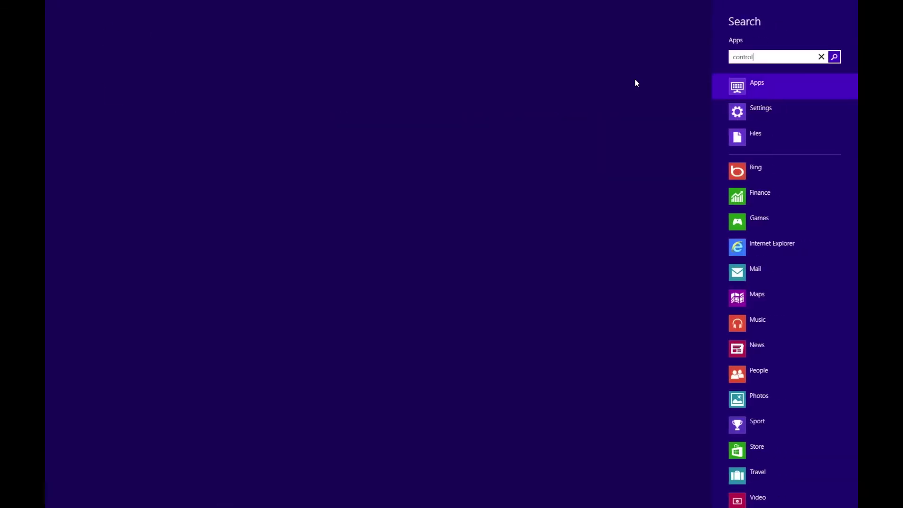
{"action": "key", "text": "Return"}
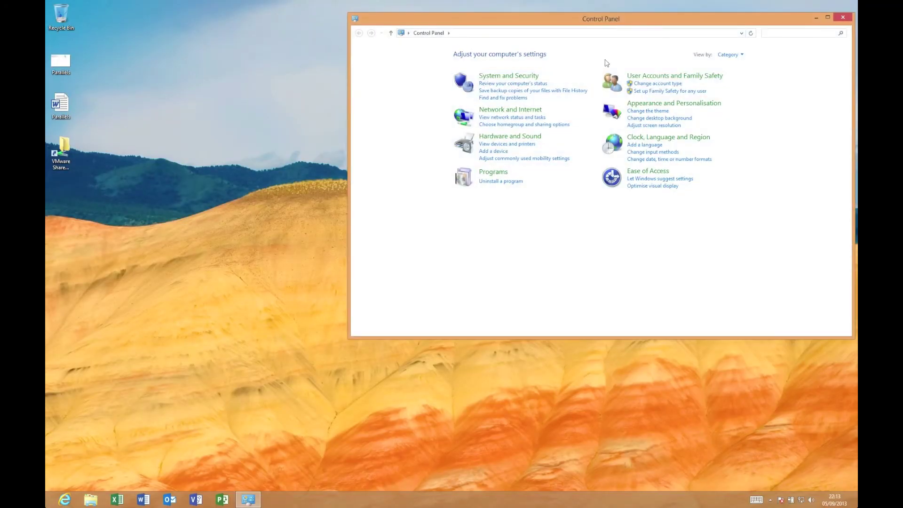
{"action": "type", "text": "mail"}
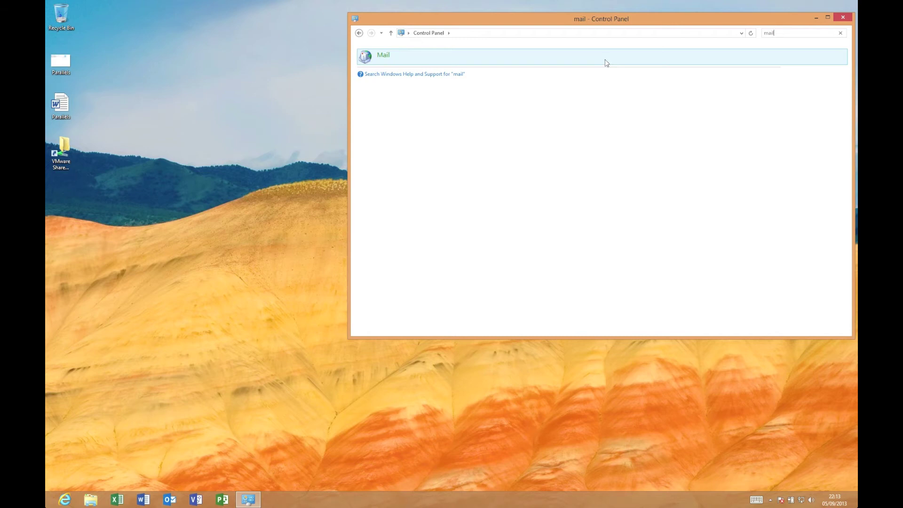
{"action": "left_click", "coordinate": [383, 56]}
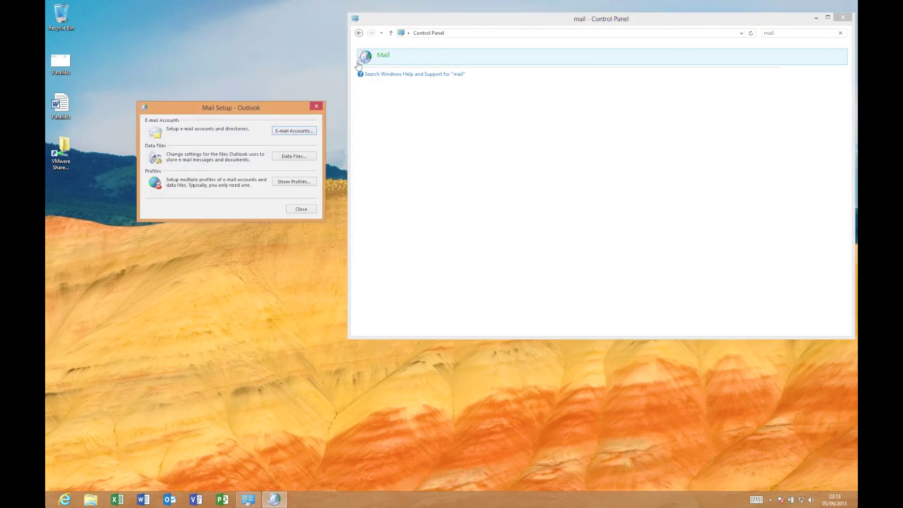
Step: Remove the Outlook mail profile, confirm with Yes and OK, and relaunch Outlook from the taskbar
{"action": "left_click", "coordinate": [310, 181]}
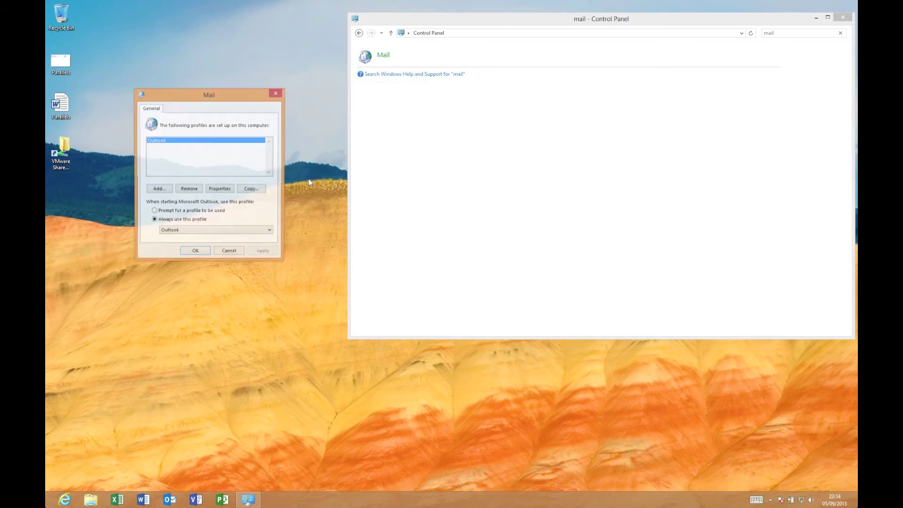
{"action": "left_click", "coordinate": [189, 189]}
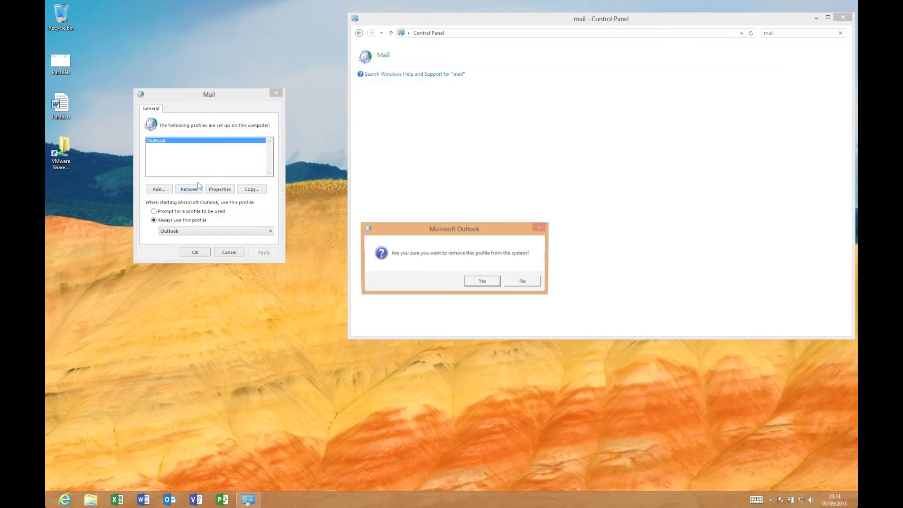
{"action": "left_click", "coordinate": [481, 281]}
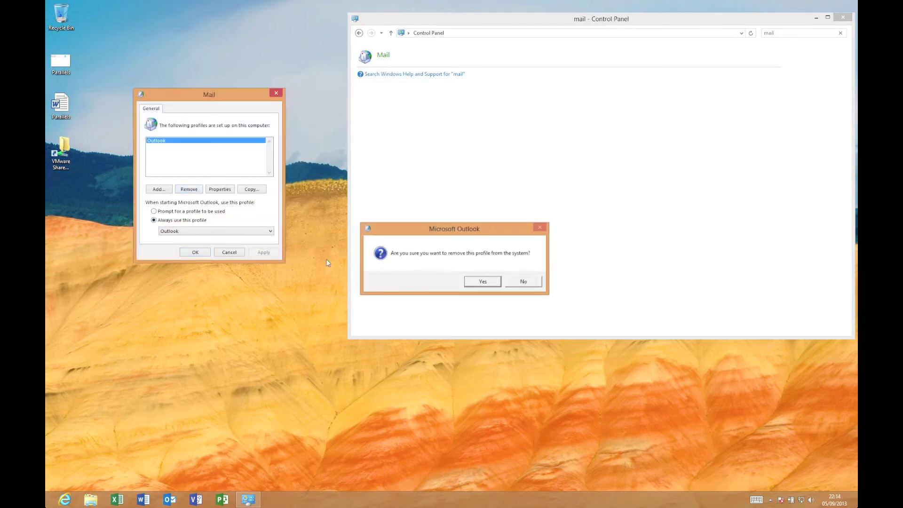
{"action": "left_click", "coordinate": [194, 252]}
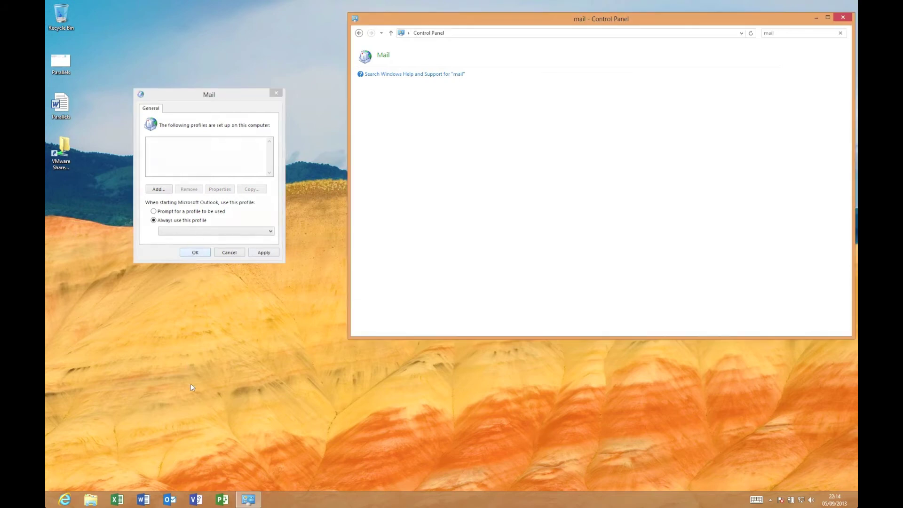
{"action": "left_click", "coordinate": [169, 500]}
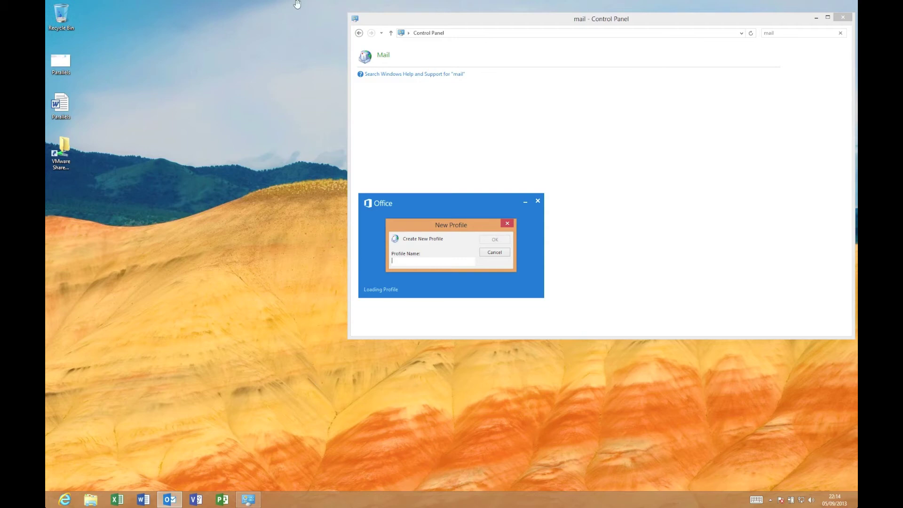
Step: Restore the Windows 8 VM to its snapshot via Virtual Machine > Snapshots, choosing Don't Save
{"action": "mouse_move", "coordinate": [297, 4]}
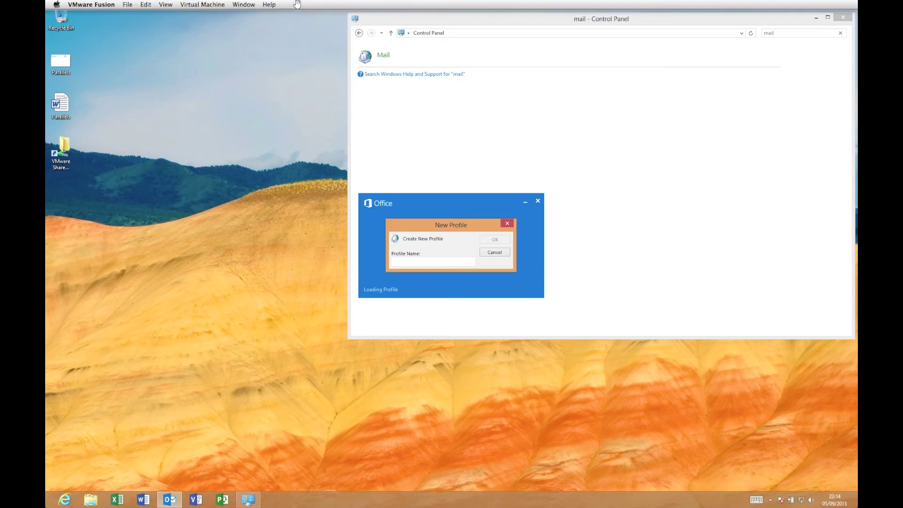
{"action": "left_click", "coordinate": [205, 4]}
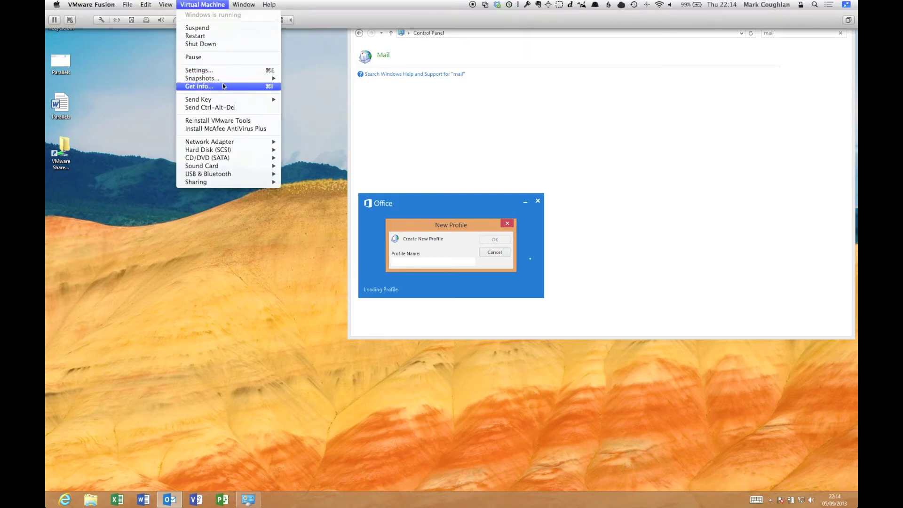
{"action": "mouse_move", "coordinate": [226, 80]}
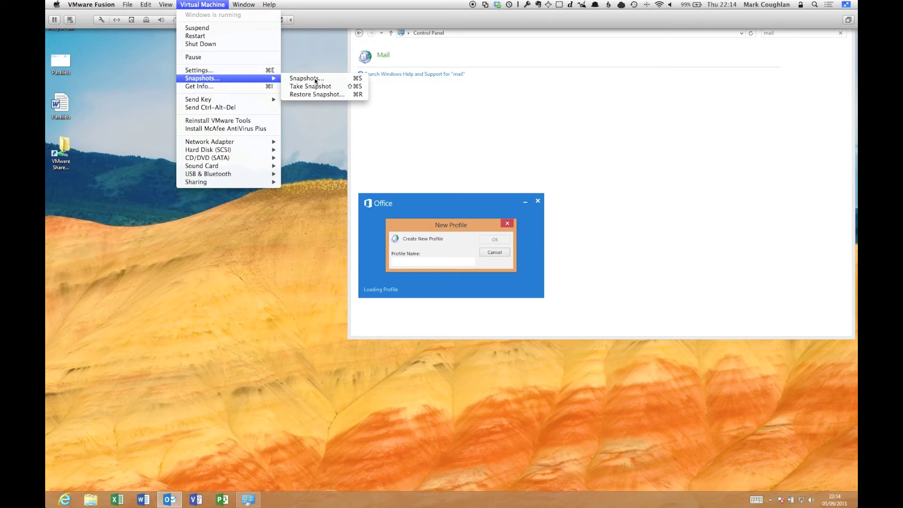
{"action": "left_click", "coordinate": [329, 94]}
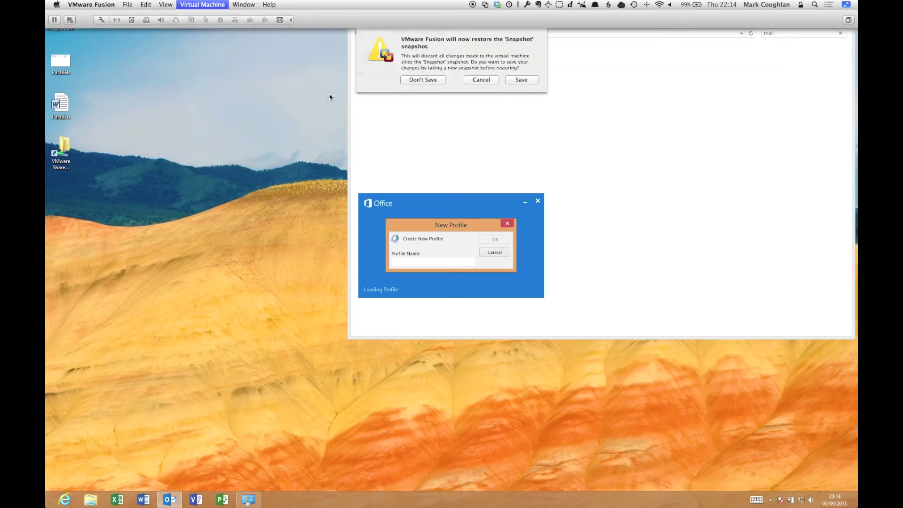
{"action": "left_click", "coordinate": [432, 71]}
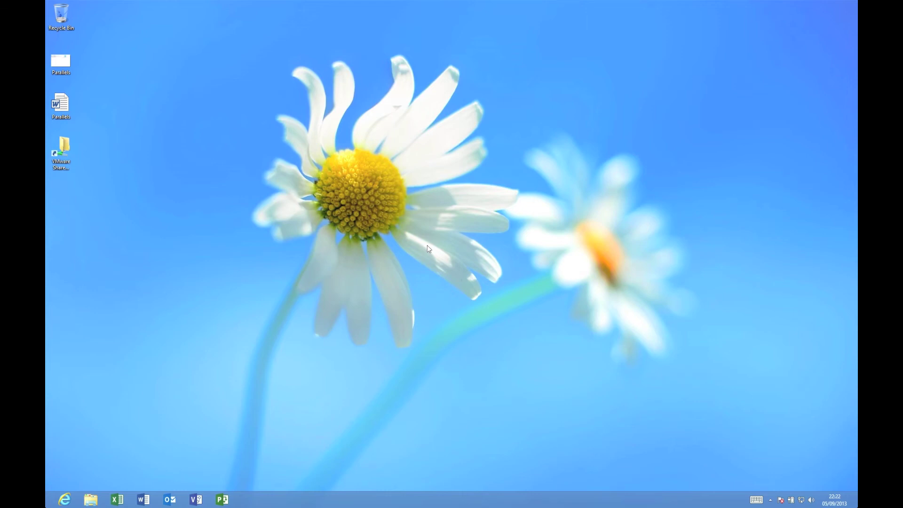
Step: Show the Windows 8 Start screen with its live tiles and Office 2013 apps
{"action": "key", "text": "super"}
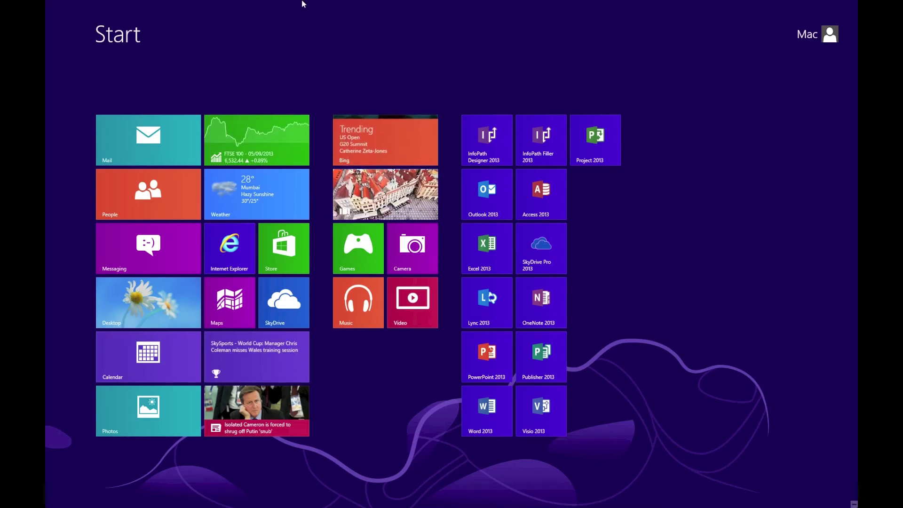
Step: Suspend the Windows 8 VM via Virtual Machine > Suspend and move the Library window up and right
{"action": "mouse_move", "coordinate": [301, 2]}
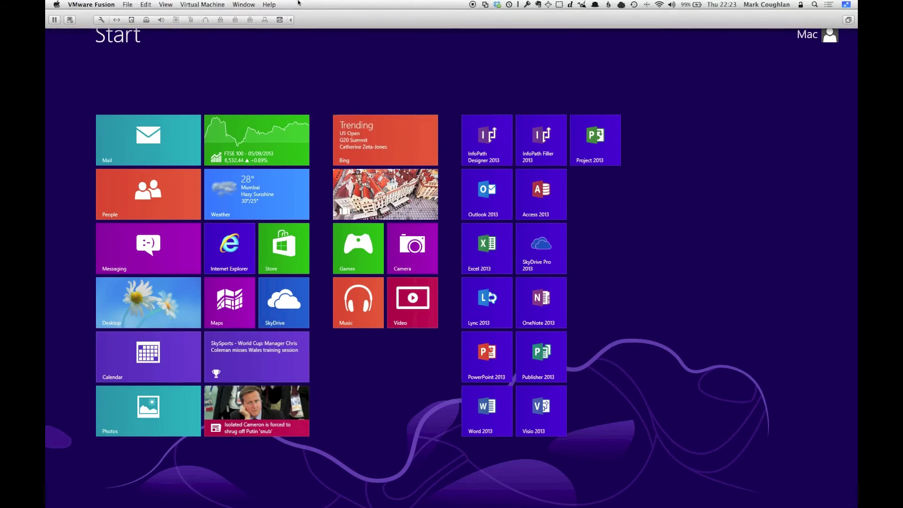
{"action": "left_click", "coordinate": [203, 4]}
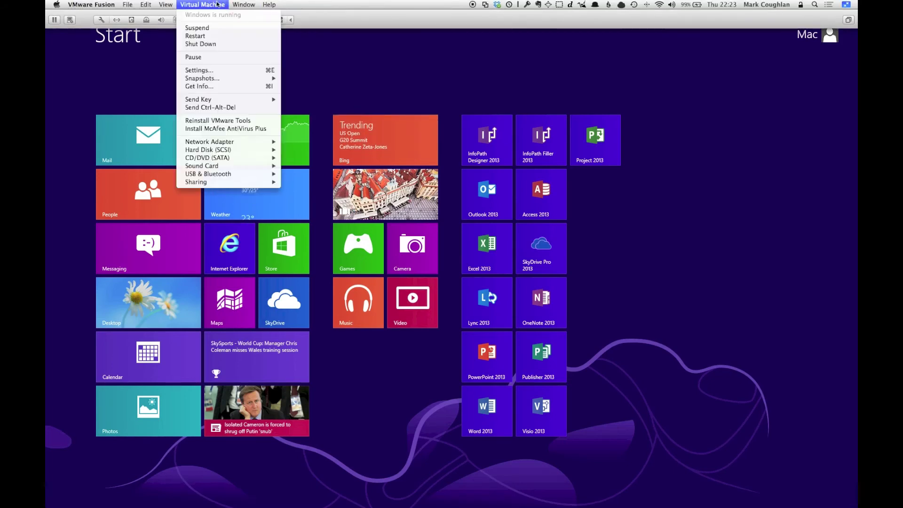
{"action": "left_click", "coordinate": [214, 28]}
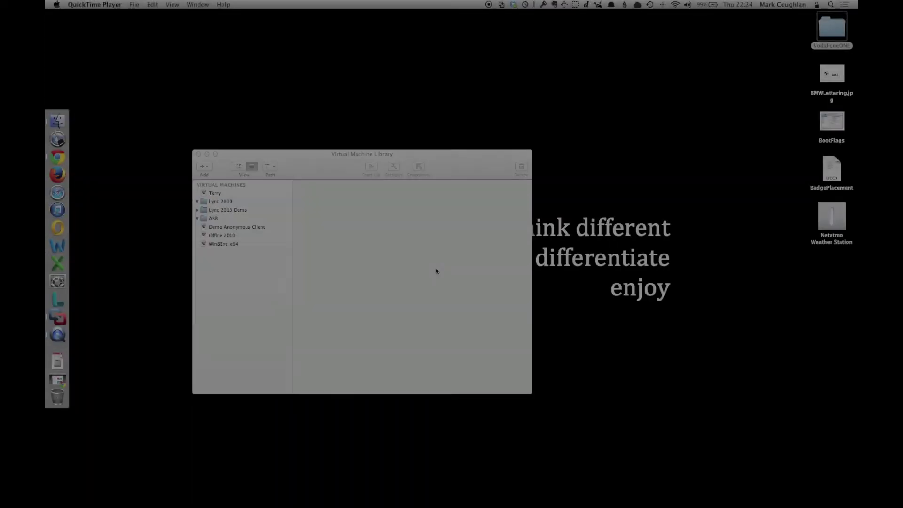
{"action": "left_click_drag", "start_coordinate": [312, 166], "coordinate": [467, 87]}
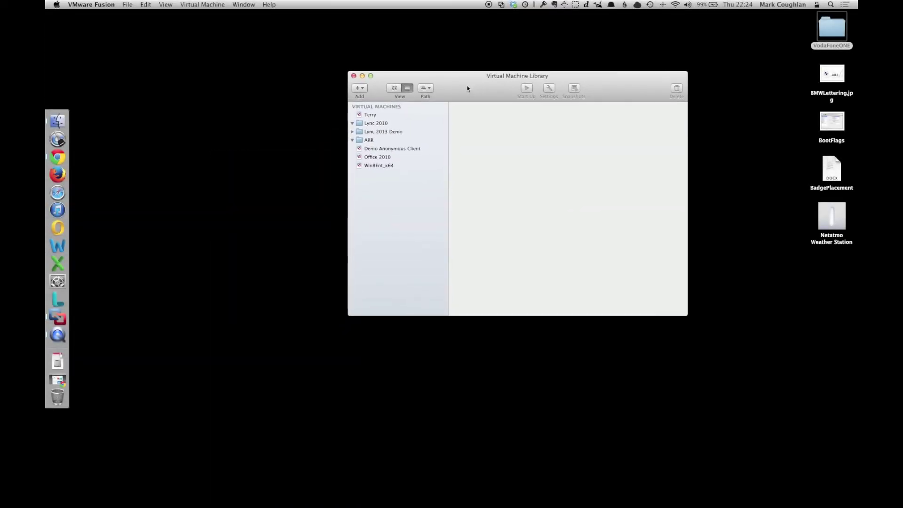
Step: Start a new VM with File > New, choosing Install OS X from the recovery partition, and continue twice
{"action": "key", "text": "super+n"}
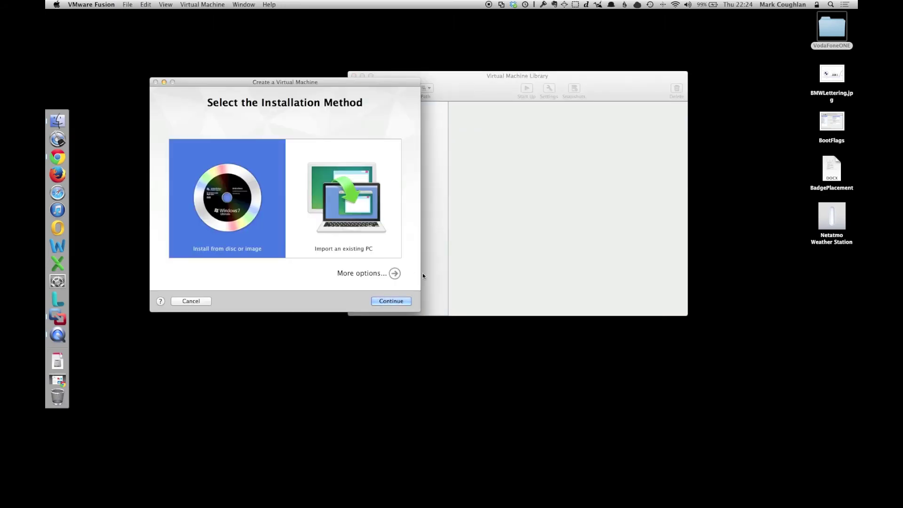
{"action": "left_click", "coordinate": [395, 274]}
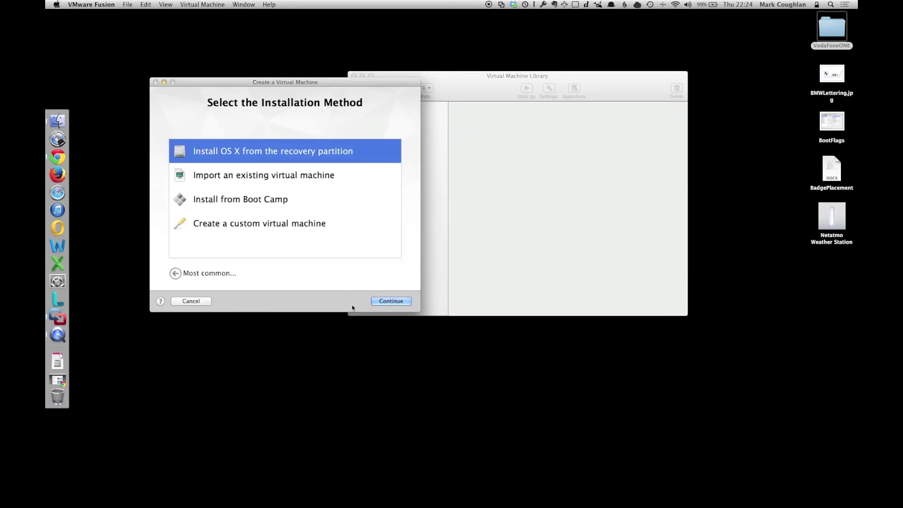
{"action": "left_click", "coordinate": [382, 300]}
{"action": "left_click", "coordinate": [382, 300]}
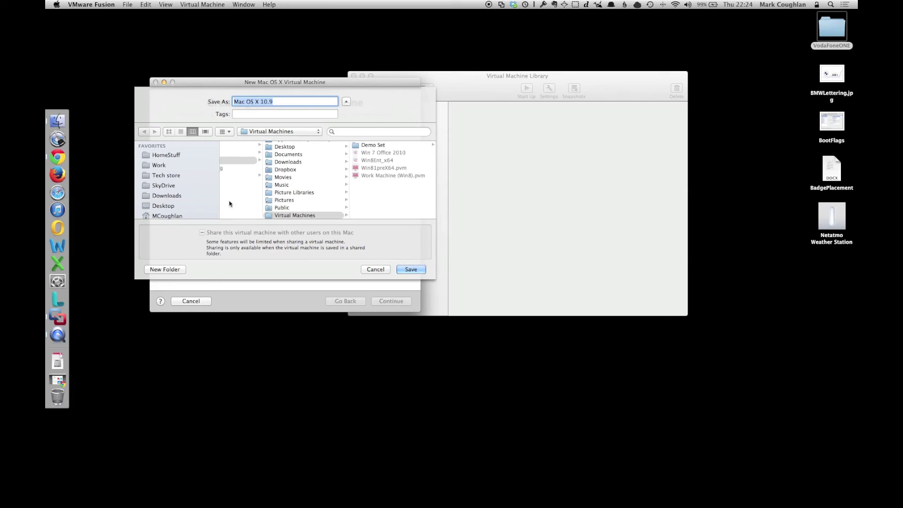
Step: Save the Mac OS X 10.9 VM in the home Virtual Machines folder, then choose Customize Settings
{"action": "scroll", "coordinate": [186, 203], "scroll_direction": "down", "scroll_amount": 3}
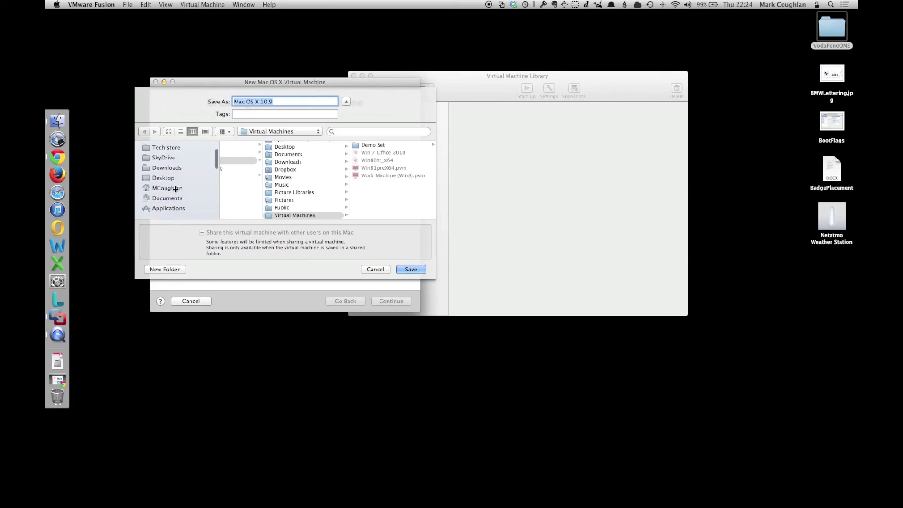
{"action": "left_click", "coordinate": [177, 189]}
{"action": "scroll", "coordinate": [254, 197], "scroll_direction": "down", "scroll_amount": 3}
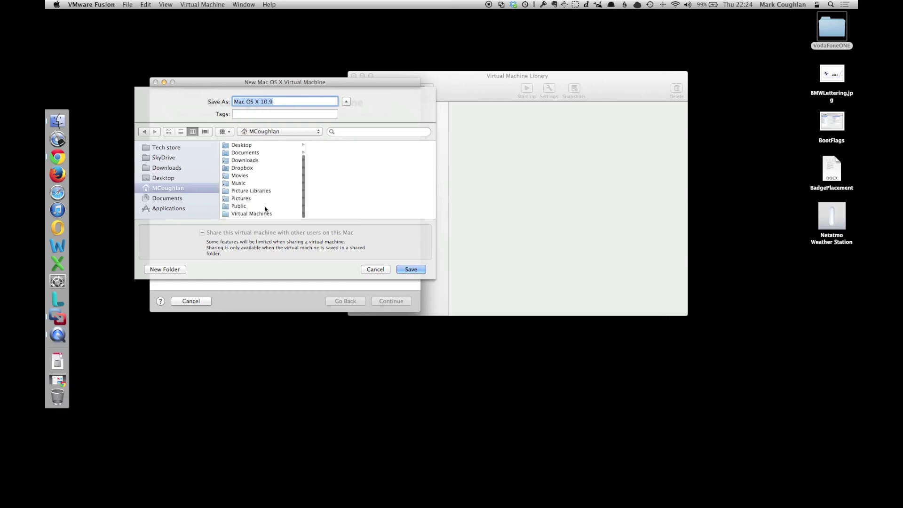
{"action": "left_click", "coordinate": [263, 215]}
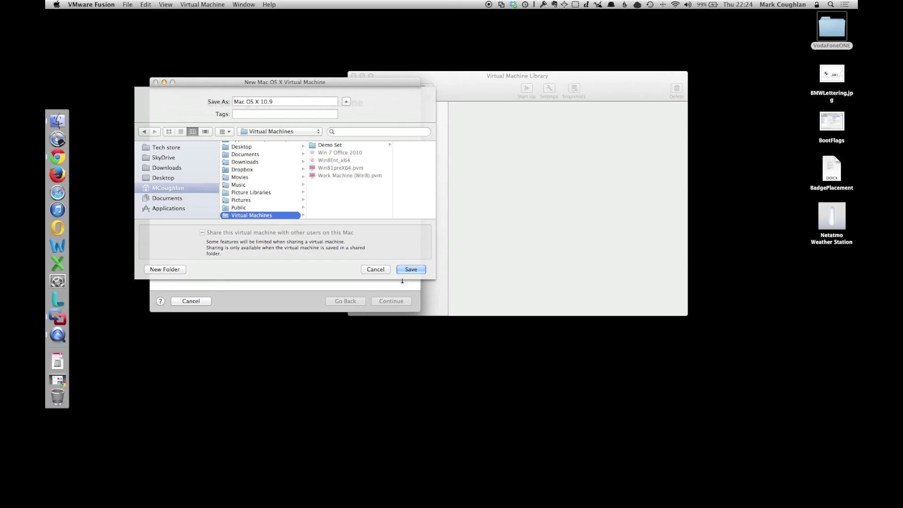
{"action": "left_click", "coordinate": [411, 270]}
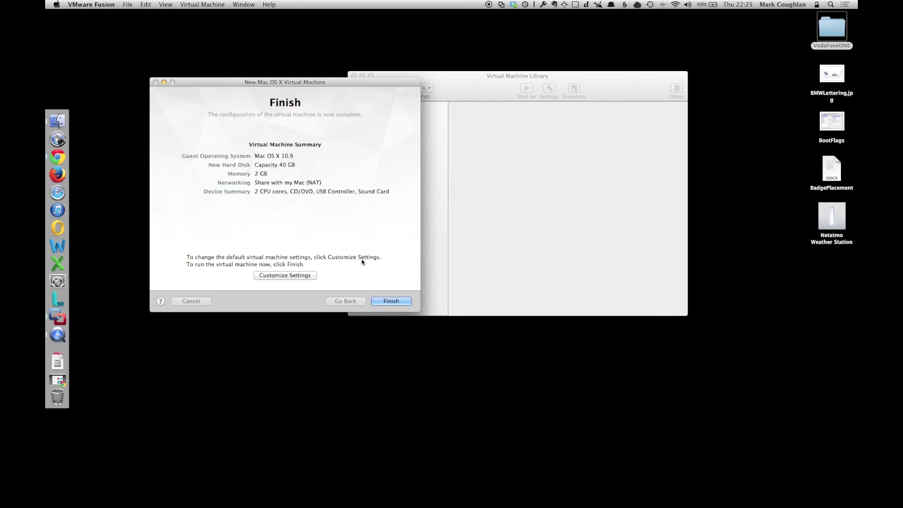
{"action": "left_click", "coordinate": [294, 277]}
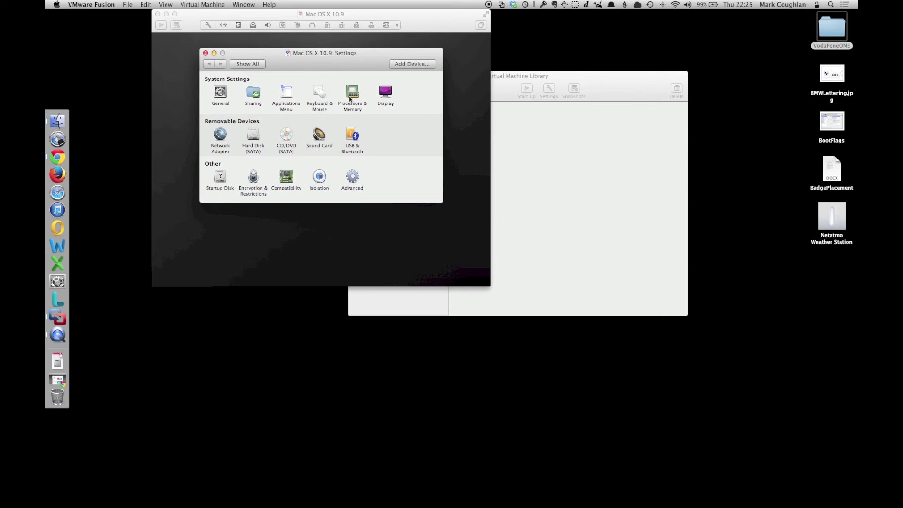
Step: Give the OS X VM 8 processor cores and 8192 MB memory, then start it
{"action": "left_click", "coordinate": [352, 98]}
{"action": "left_click", "coordinate": [278, 98]}
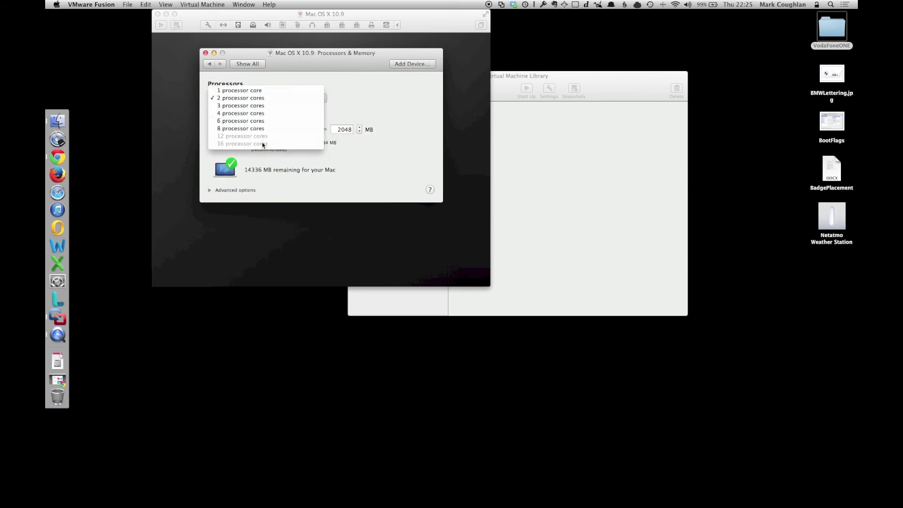
{"action": "left_click", "coordinate": [262, 128]}
{"action": "double_click", "coordinate": [345, 129]}
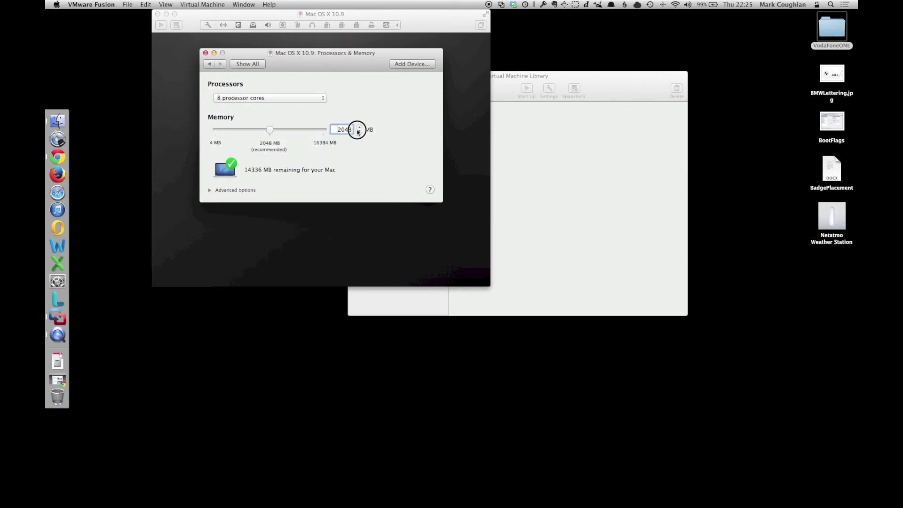
{"action": "type", "text": "8192"}
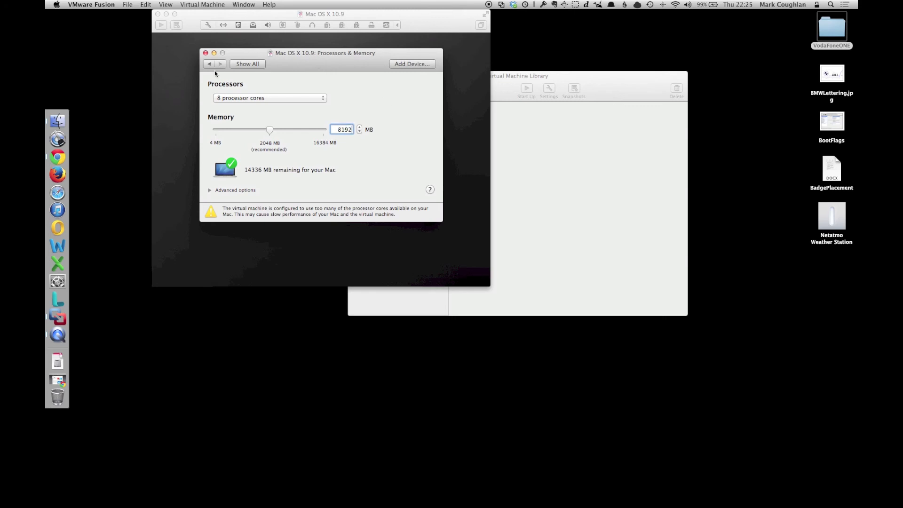
{"action": "key", "text": "super+l"}
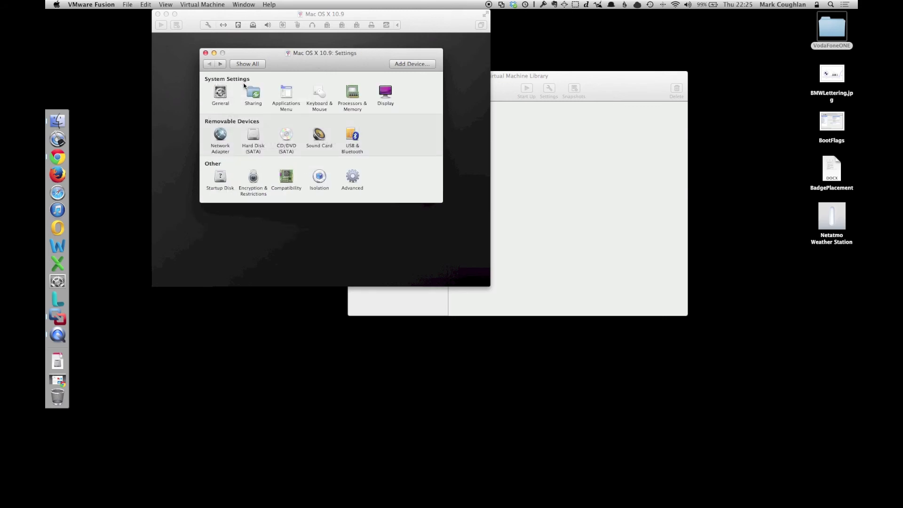
{"action": "left_click", "coordinate": [205, 53]}
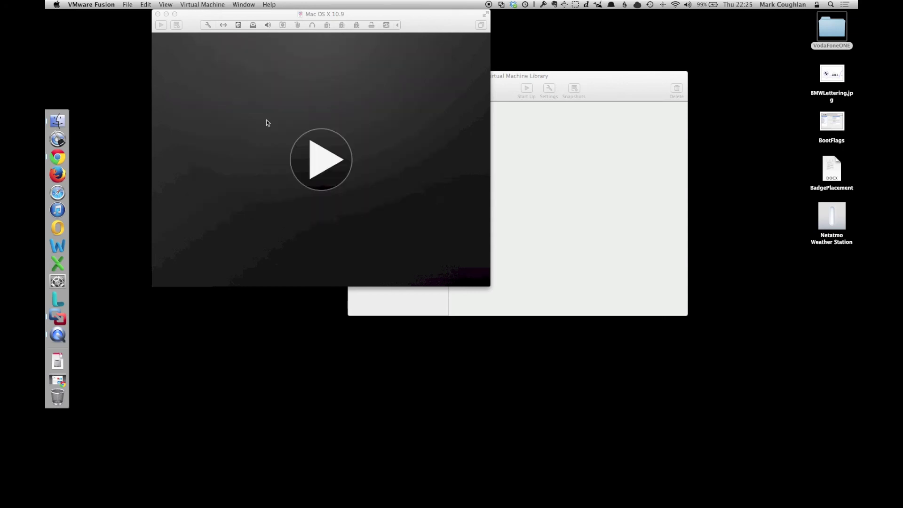
{"action": "left_click", "coordinate": [308, 165]}
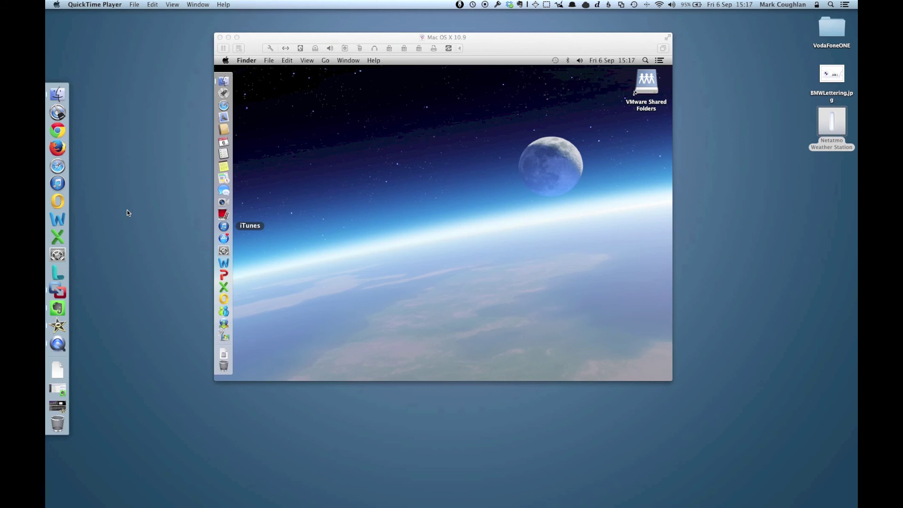
Step: Switch the OS X 10.9 virtual machine to full screen from the View menu
{"action": "left_click", "coordinate": [317, 218]}
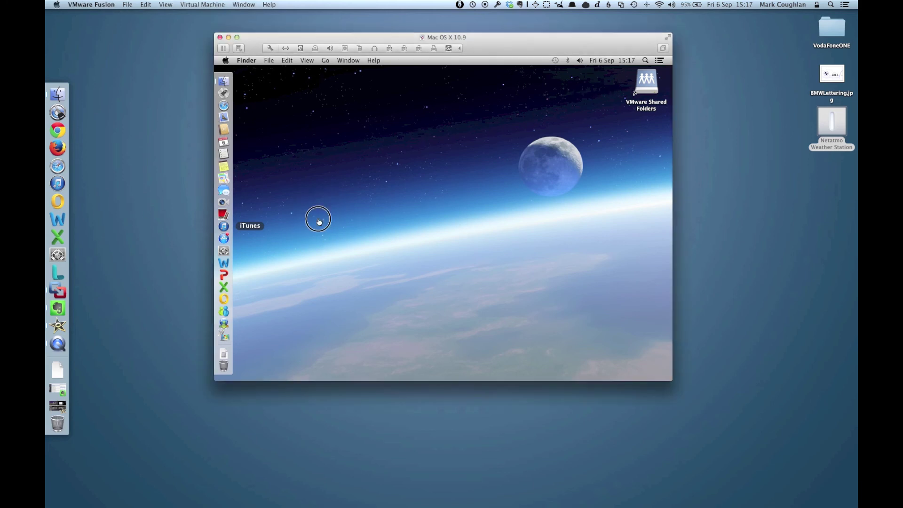
{"action": "left_click", "coordinate": [166, 4]}
{"action": "left_click", "coordinate": [173, 28]}
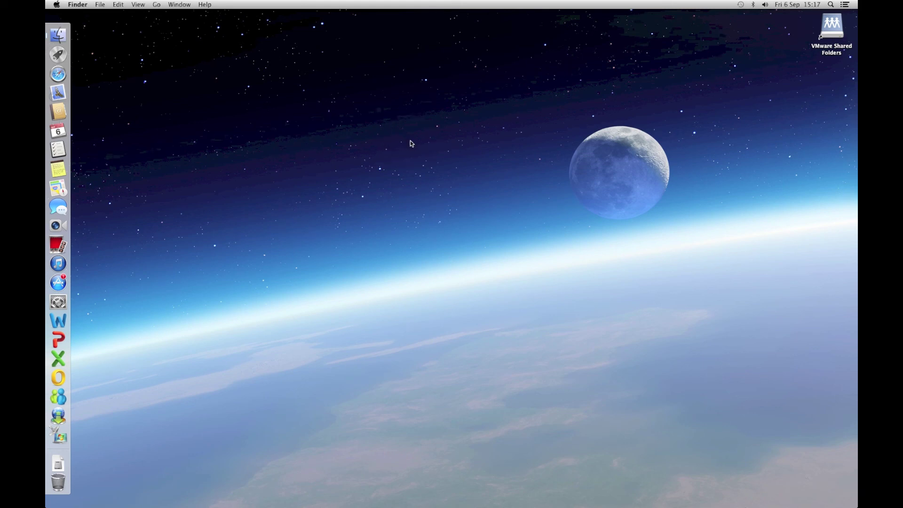
Step: Launch Activity Monitor via Spotlight, review its CPU, Memory, Energy and Disk tabs, then quit it
{"action": "key", "text": "super+space"}
{"action": "type", "text": "acti"}
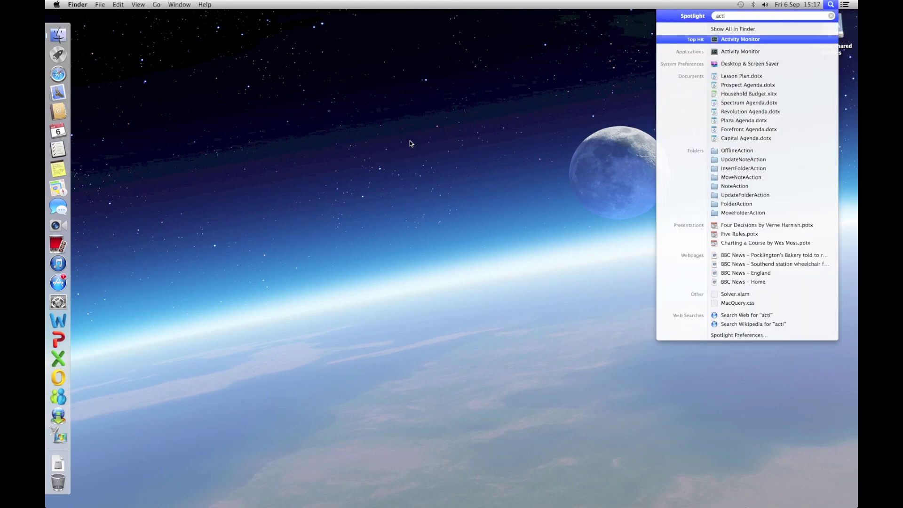
{"action": "key", "text": "Return"}
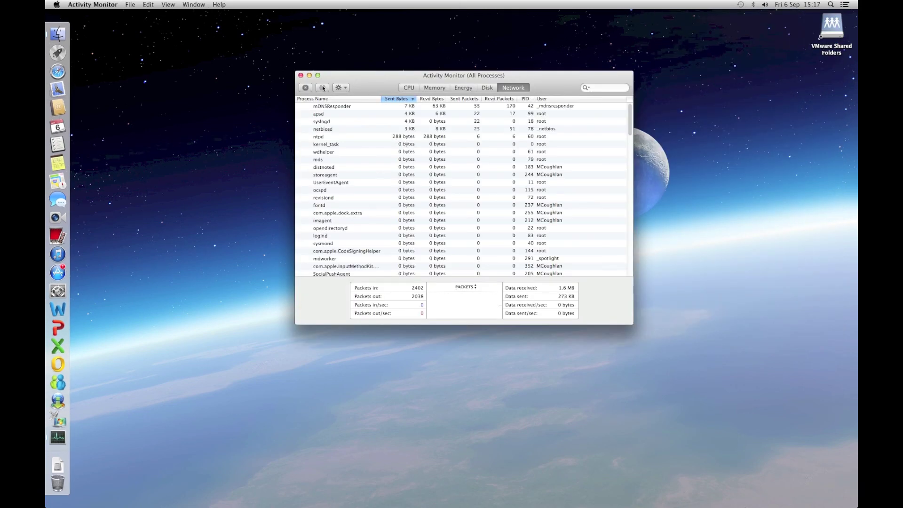
{"action": "left_click", "coordinate": [406, 88]}
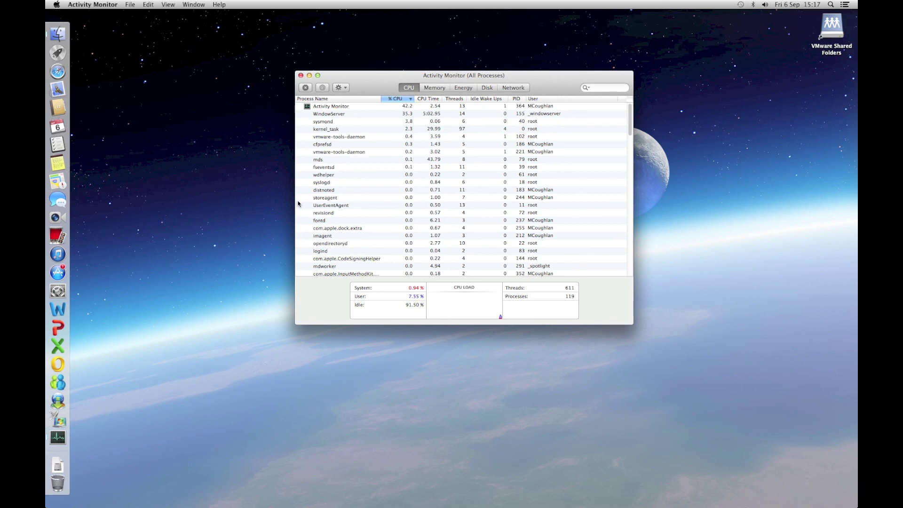
{"action": "left_click", "coordinate": [437, 89]}
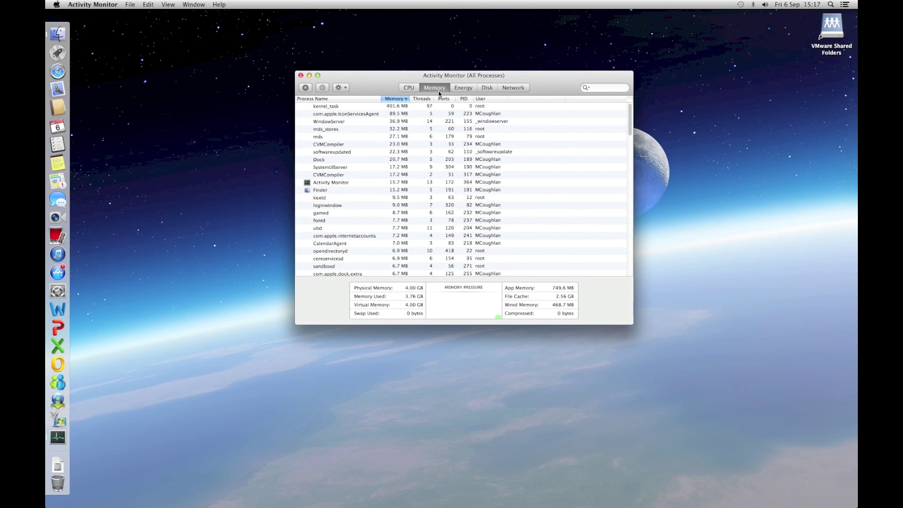
{"action": "left_click", "coordinate": [463, 87]}
{"action": "left_click", "coordinate": [489, 89]}
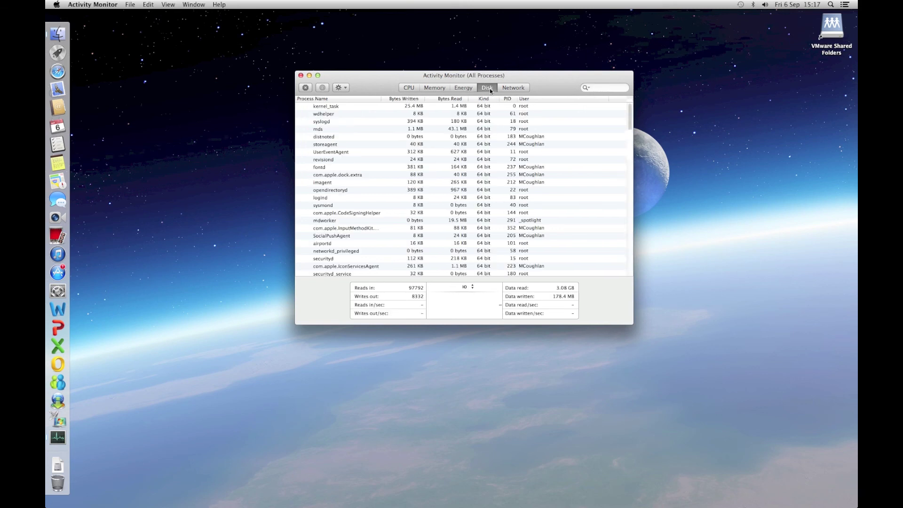
{"action": "key", "text": "super+q"}
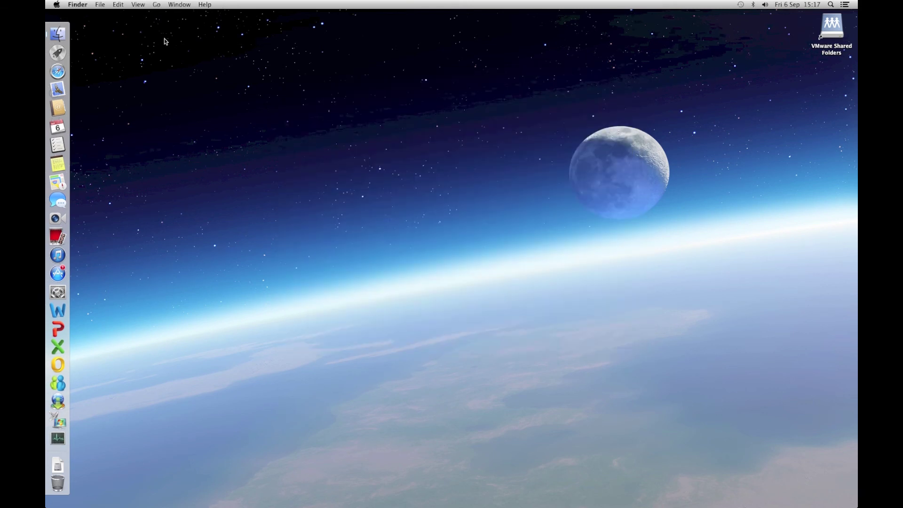
{"action": "left_click", "coordinate": [57, 4]}
{"action": "left_click", "coordinate": [257, 65]}
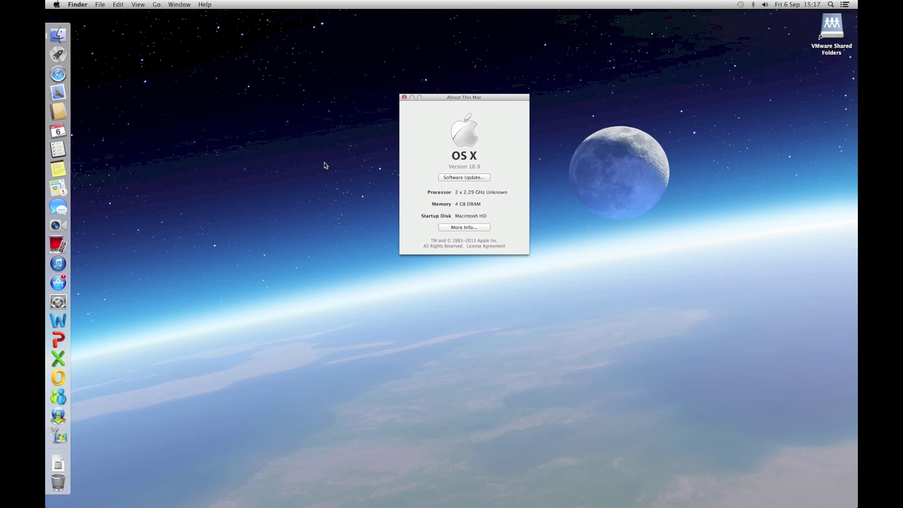
{"action": "left_click", "coordinate": [475, 229]}
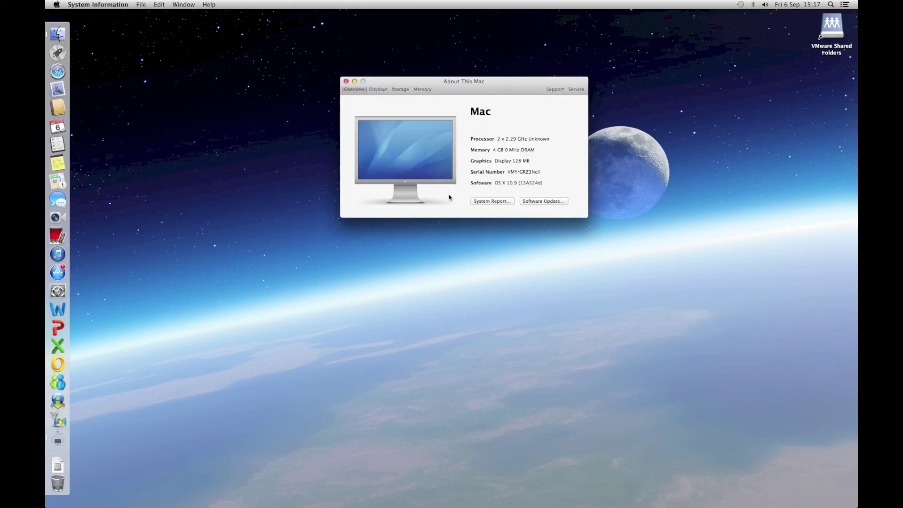
{"action": "left_click", "coordinate": [380, 90]}
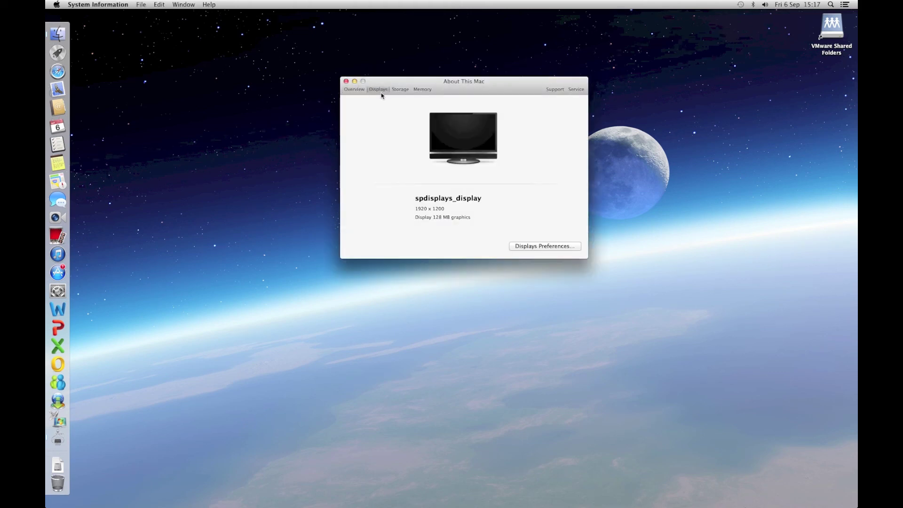
{"action": "left_click", "coordinate": [399, 90]}
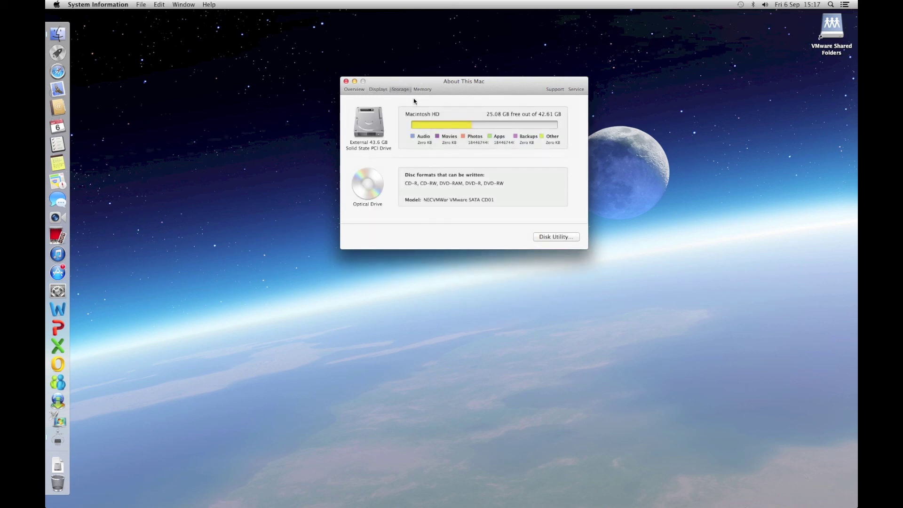
{"action": "left_click", "coordinate": [419, 90]}
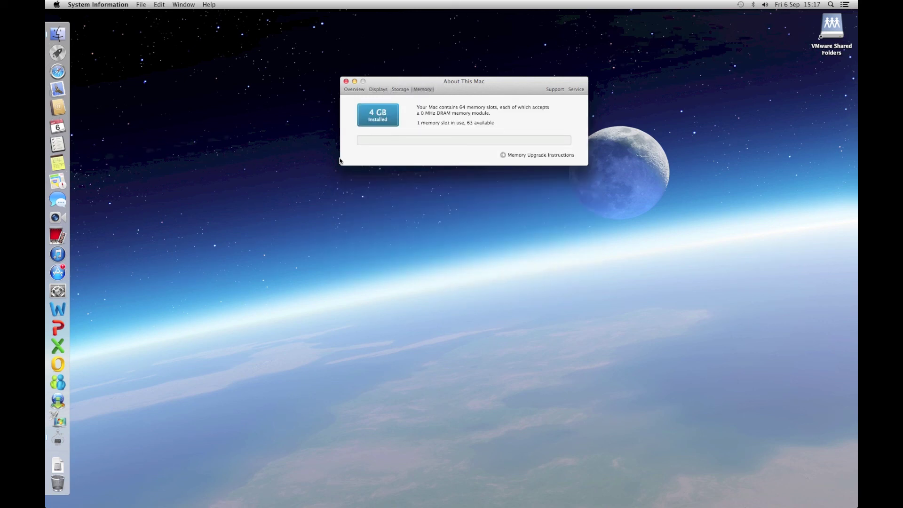
{"action": "left_click", "coordinate": [352, 88]}
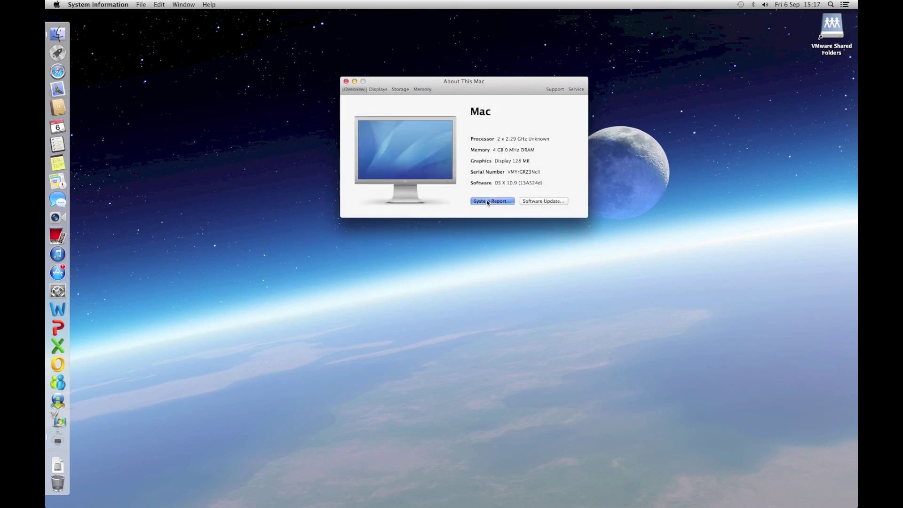
{"action": "left_click", "coordinate": [487, 201]}
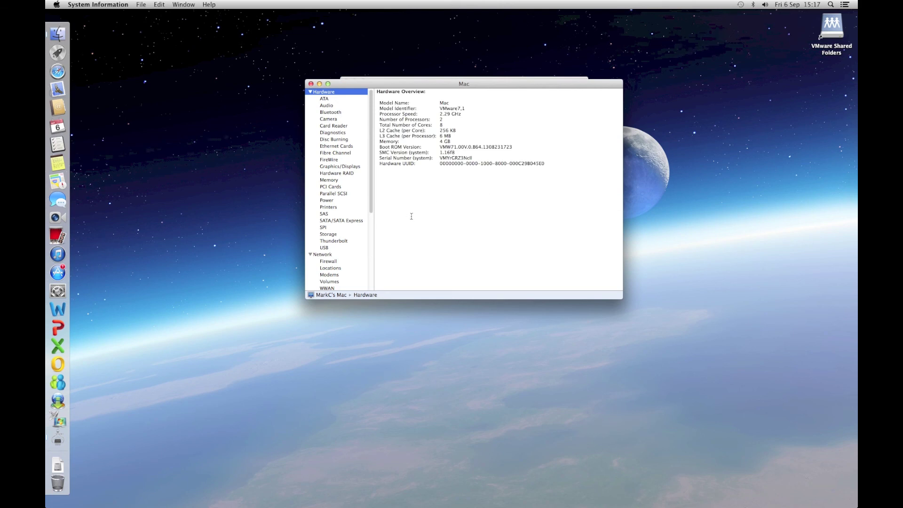
{"action": "left_click_drag", "start_coordinate": [410, 109], "coordinate": [466, 108]}
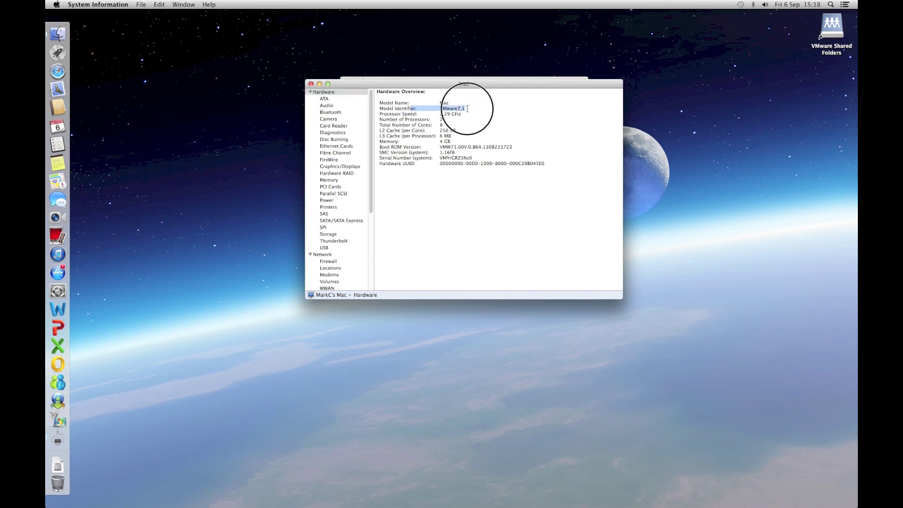
{"action": "left_click", "coordinate": [461, 207]}
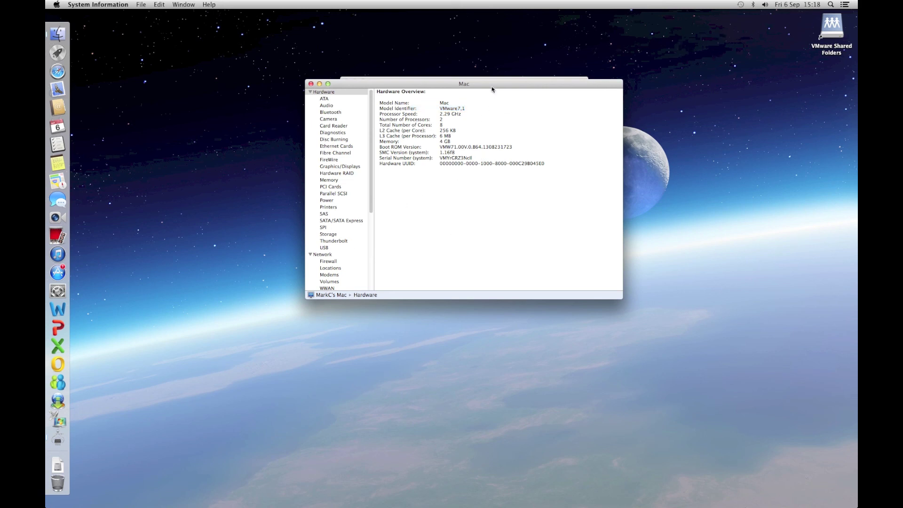
{"action": "left_click_drag", "start_coordinate": [493, 87], "coordinate": [509, 189]}
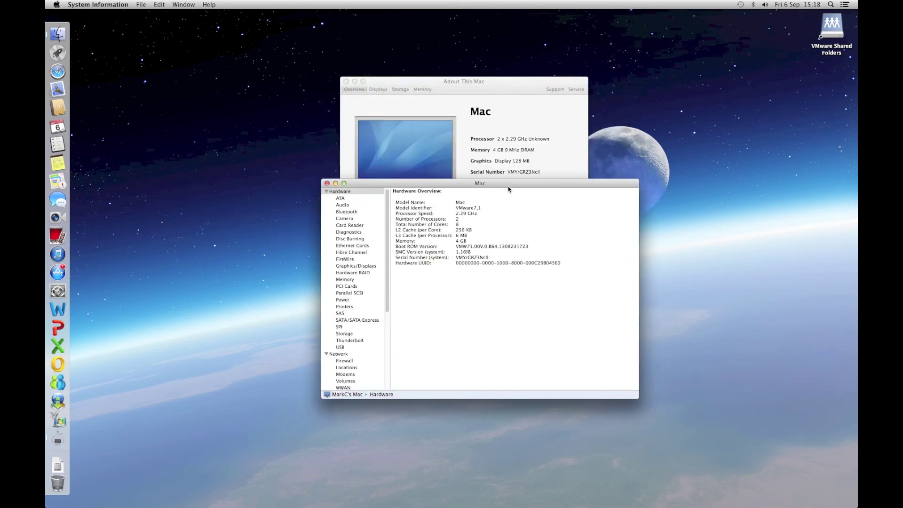
{"action": "key", "text": "super+q"}
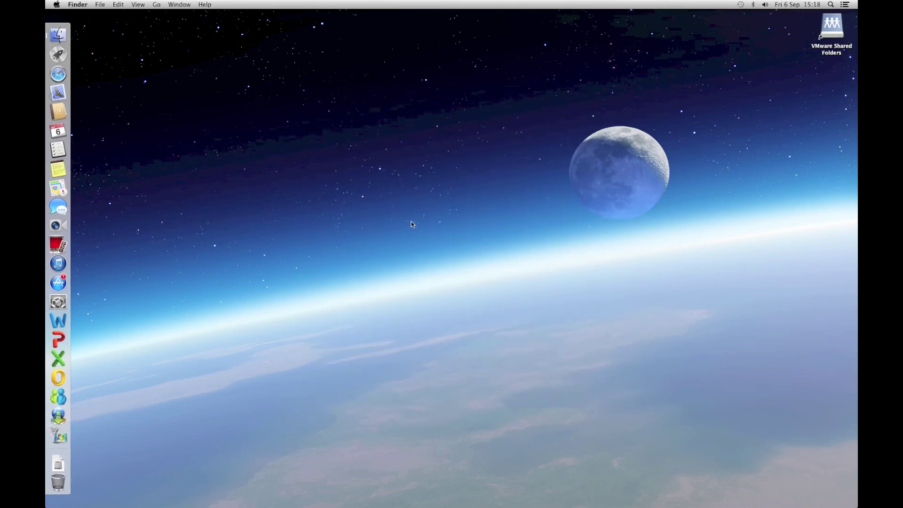
Step: Launch Word and Excel from the Dock and move the Excel Workbook1 window up and right
{"action": "left_click", "coordinate": [56, 324]}
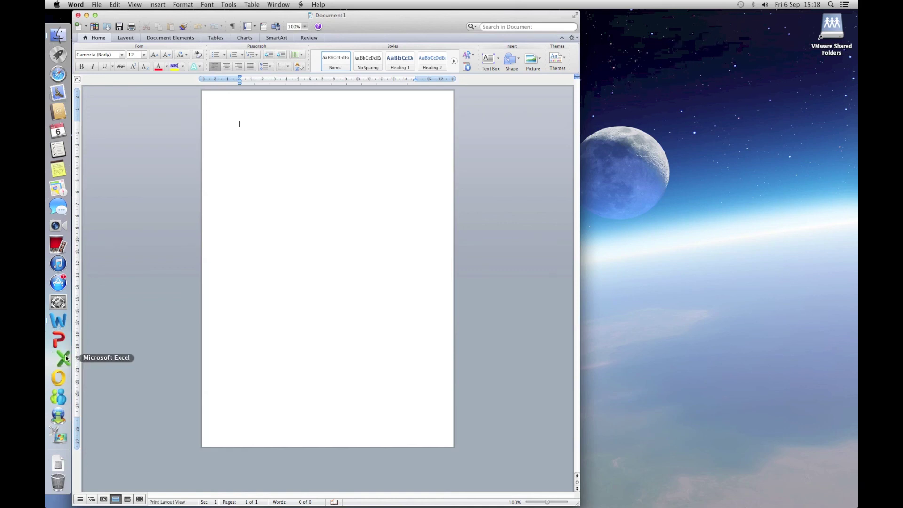
{"action": "left_click", "coordinate": [66, 358]}
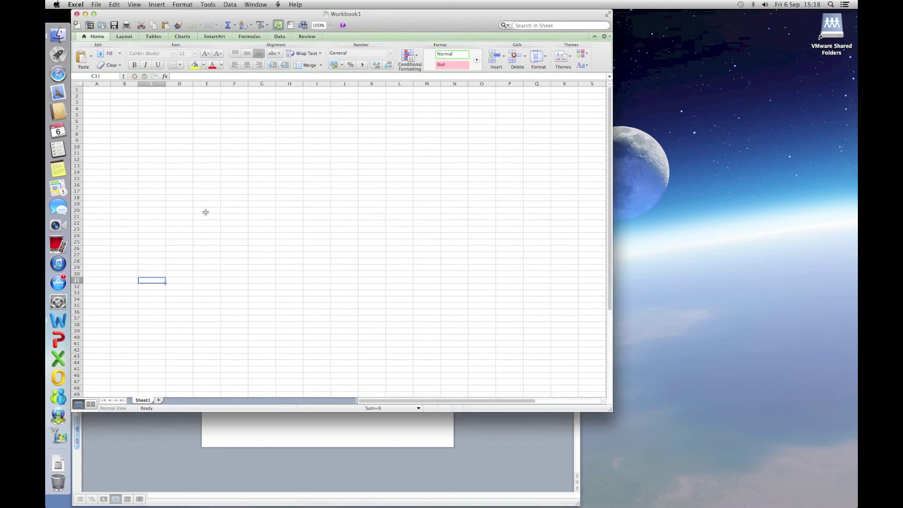
{"action": "left_click_drag", "start_coordinate": [431, 75], "coordinate": [449, 89]}
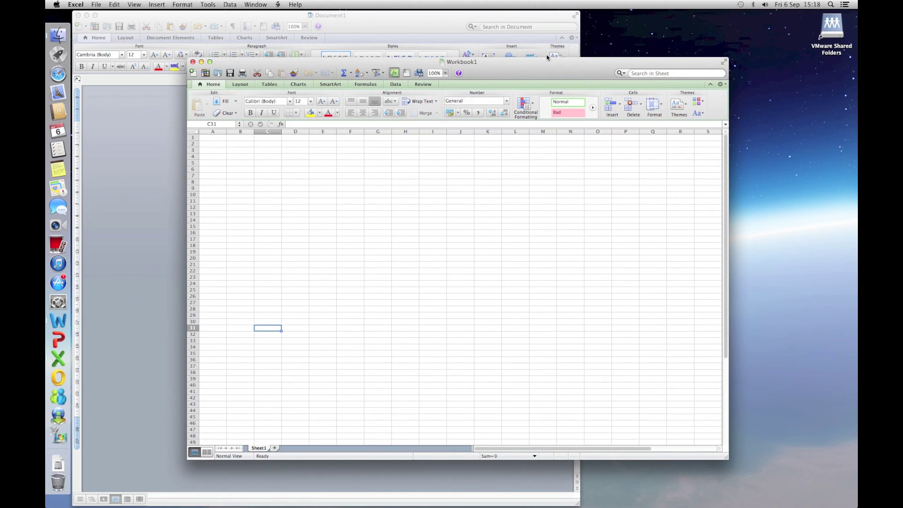
{"action": "left_click_drag", "start_coordinate": [544, 61], "coordinate": [648, 46]}
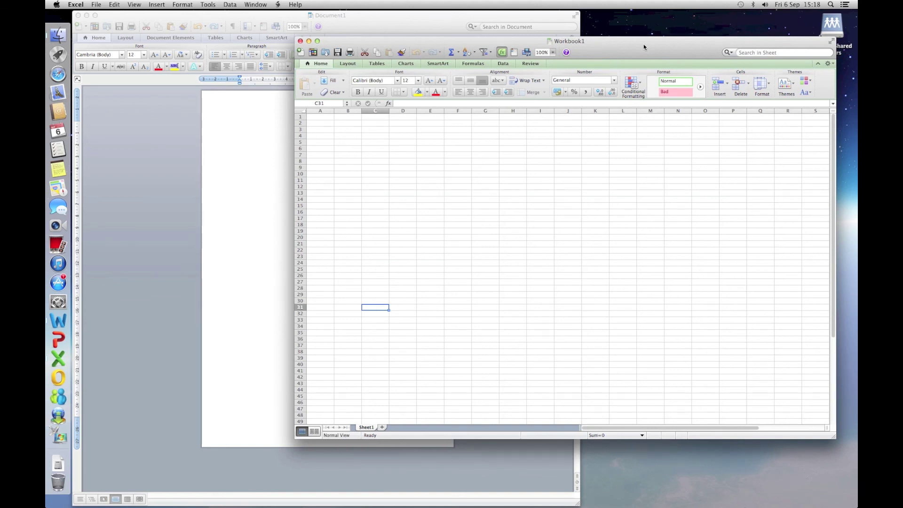
Step: Bring the blank Word Document1 in front of the Excel workbook
{"action": "mouse_move", "coordinate": [167, 3]}
{"action": "left_click", "coordinate": [157, 4]}
{"action": "key", "text": "Escape"}
{"action": "left_click", "coordinate": [152, 115]}
Step: Choose View > Single Window so the OS X guest leaves full screen
{"action": "left_click", "coordinate": [166, 4]}
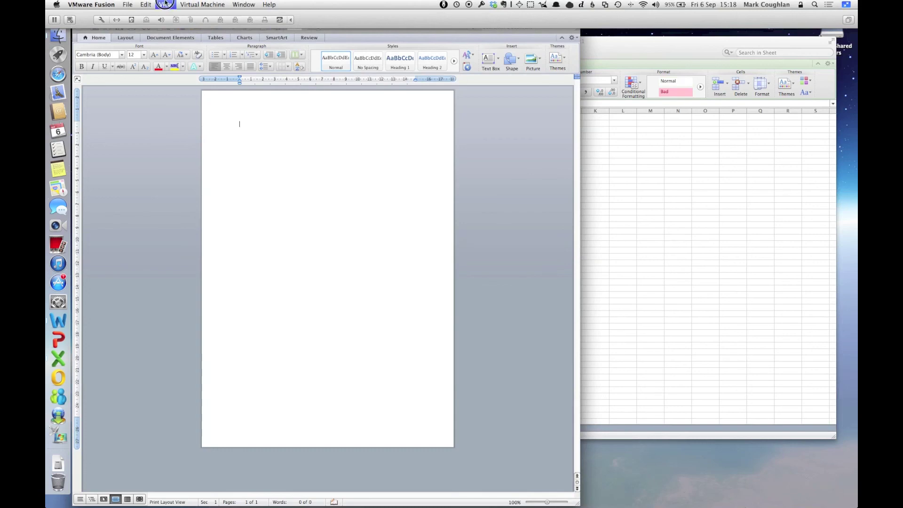
{"action": "left_click", "coordinate": [168, 16]}
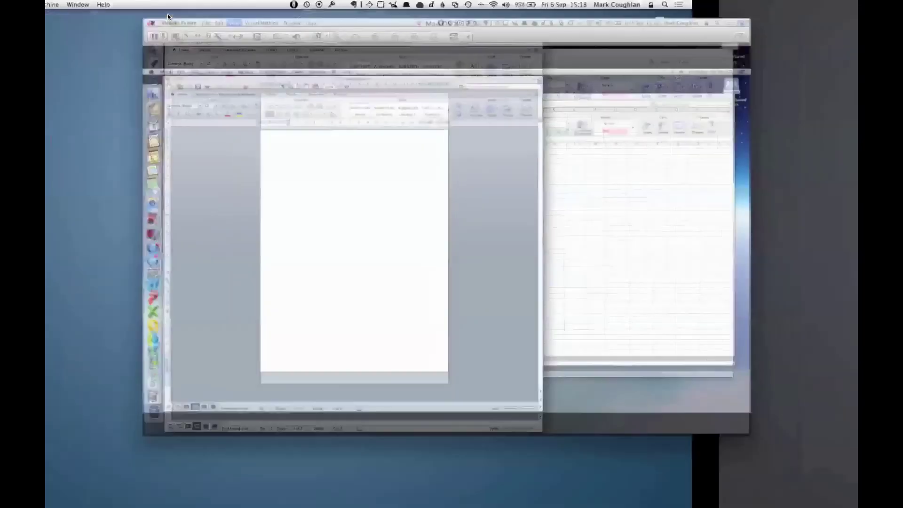